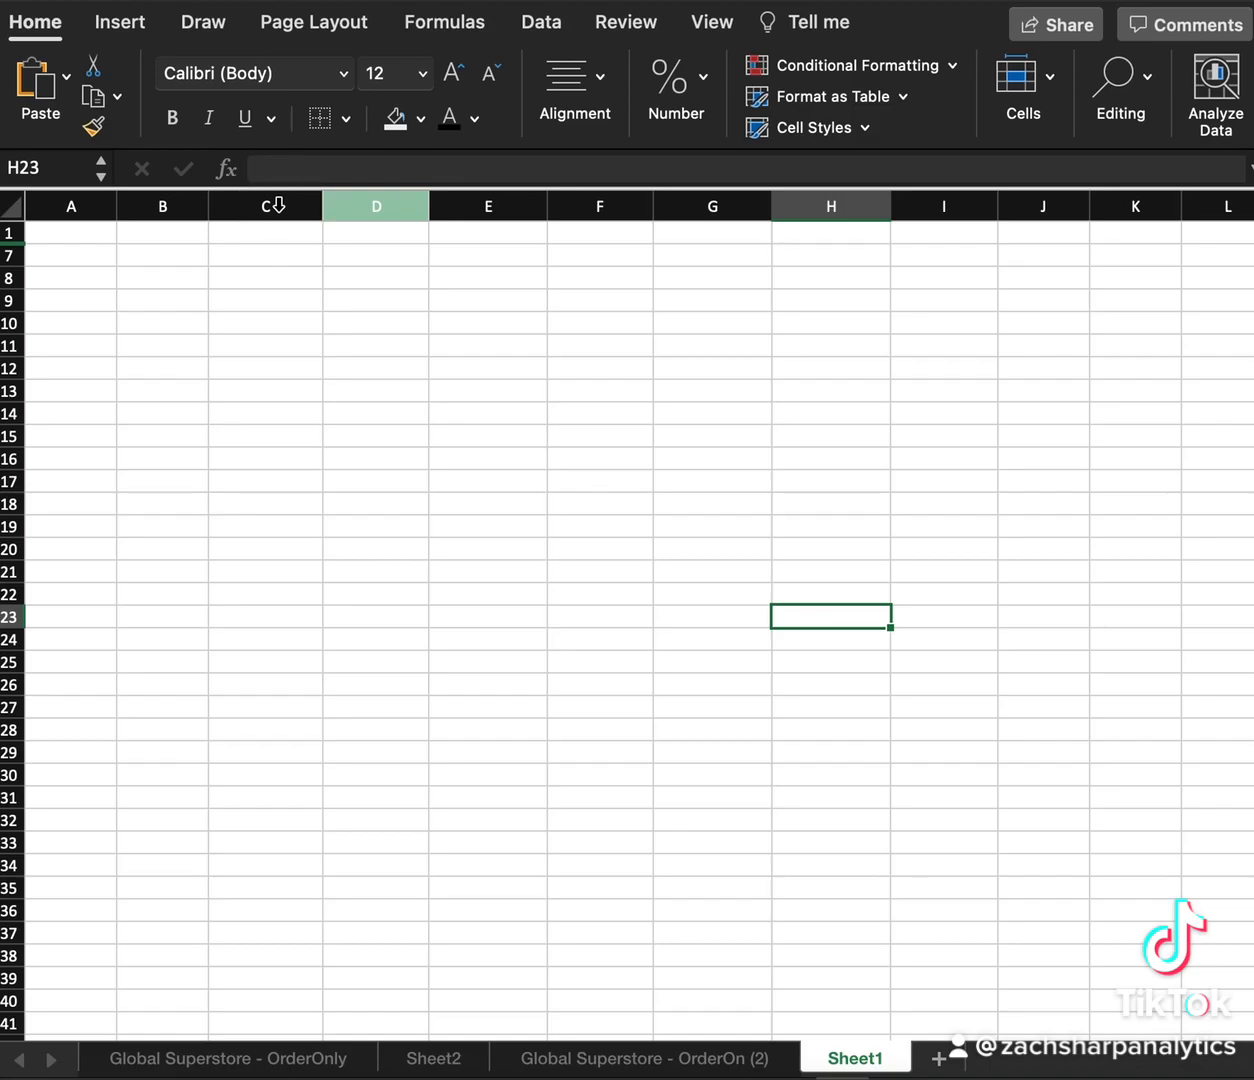
Step: Paste the copied Country data into column C and remove its duplicates, using only the current selection and treating the list as having headers
click(266, 204)
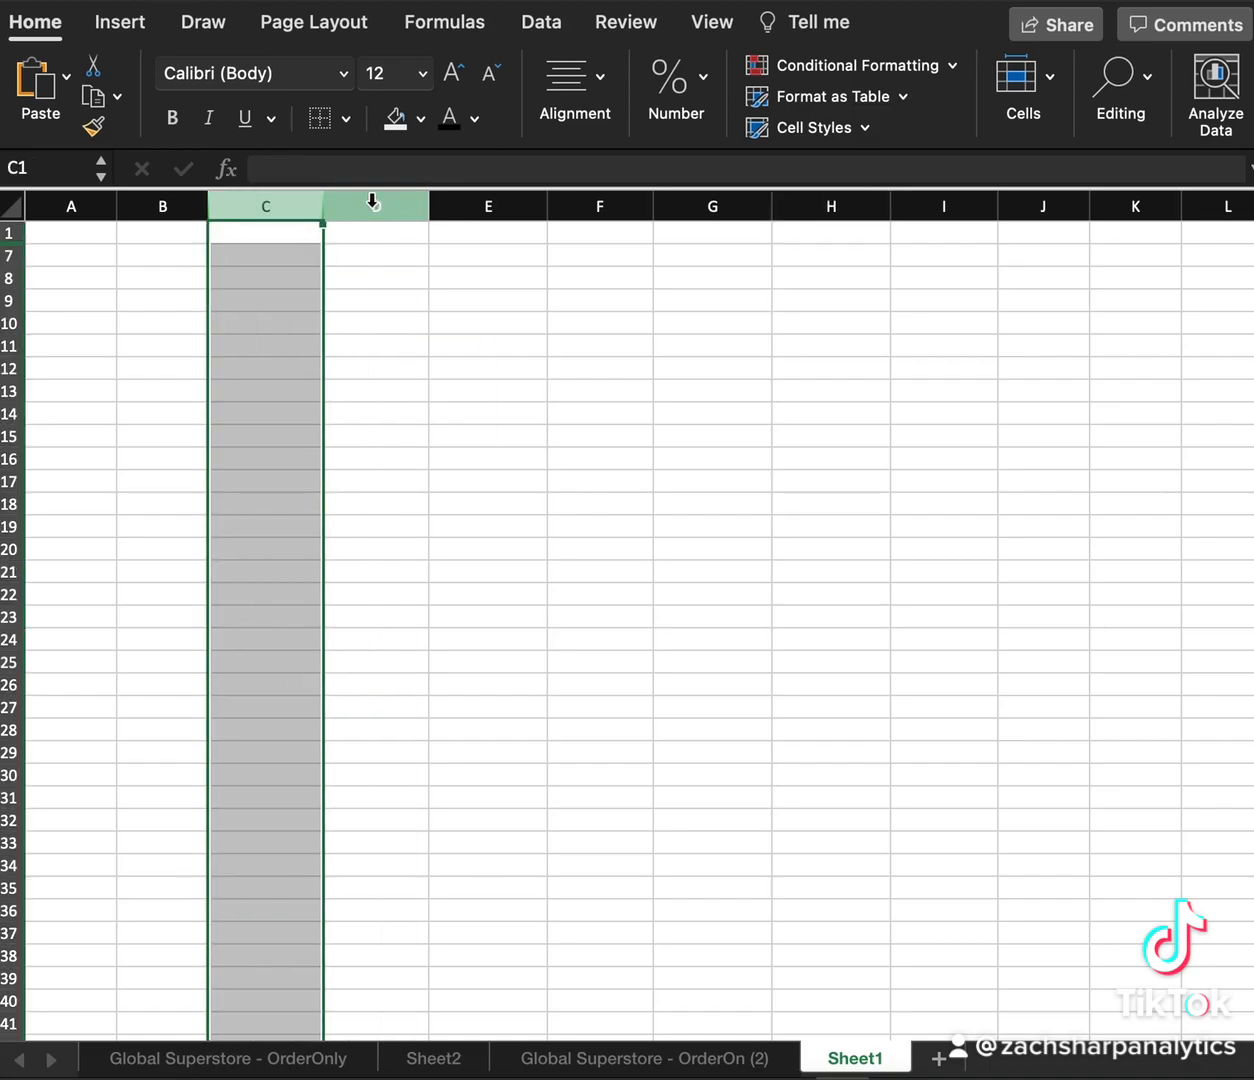
key(cmd+v)
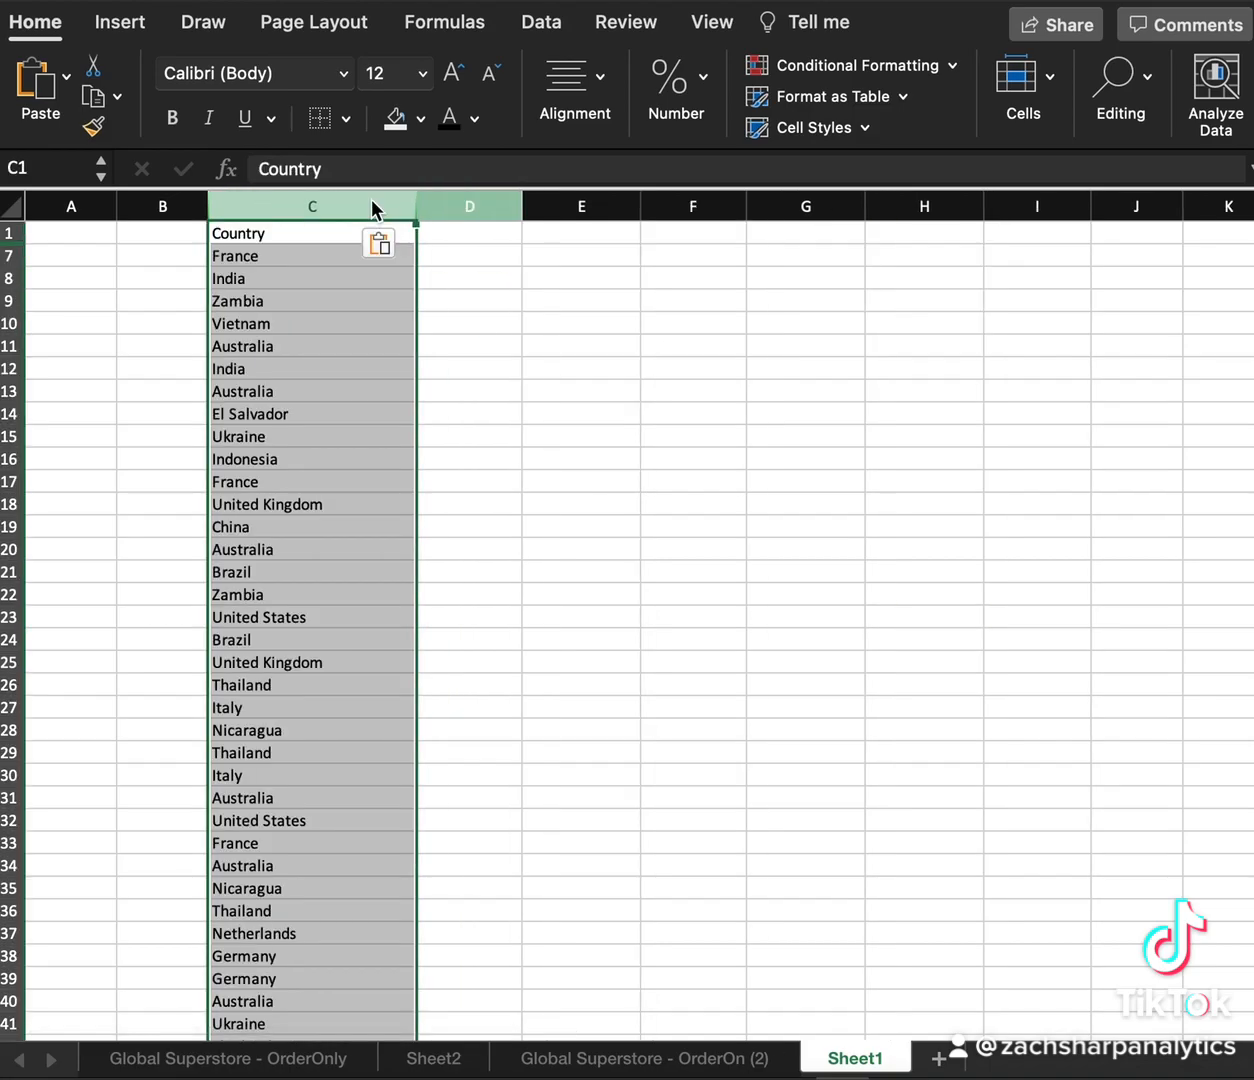
click(528, 24)
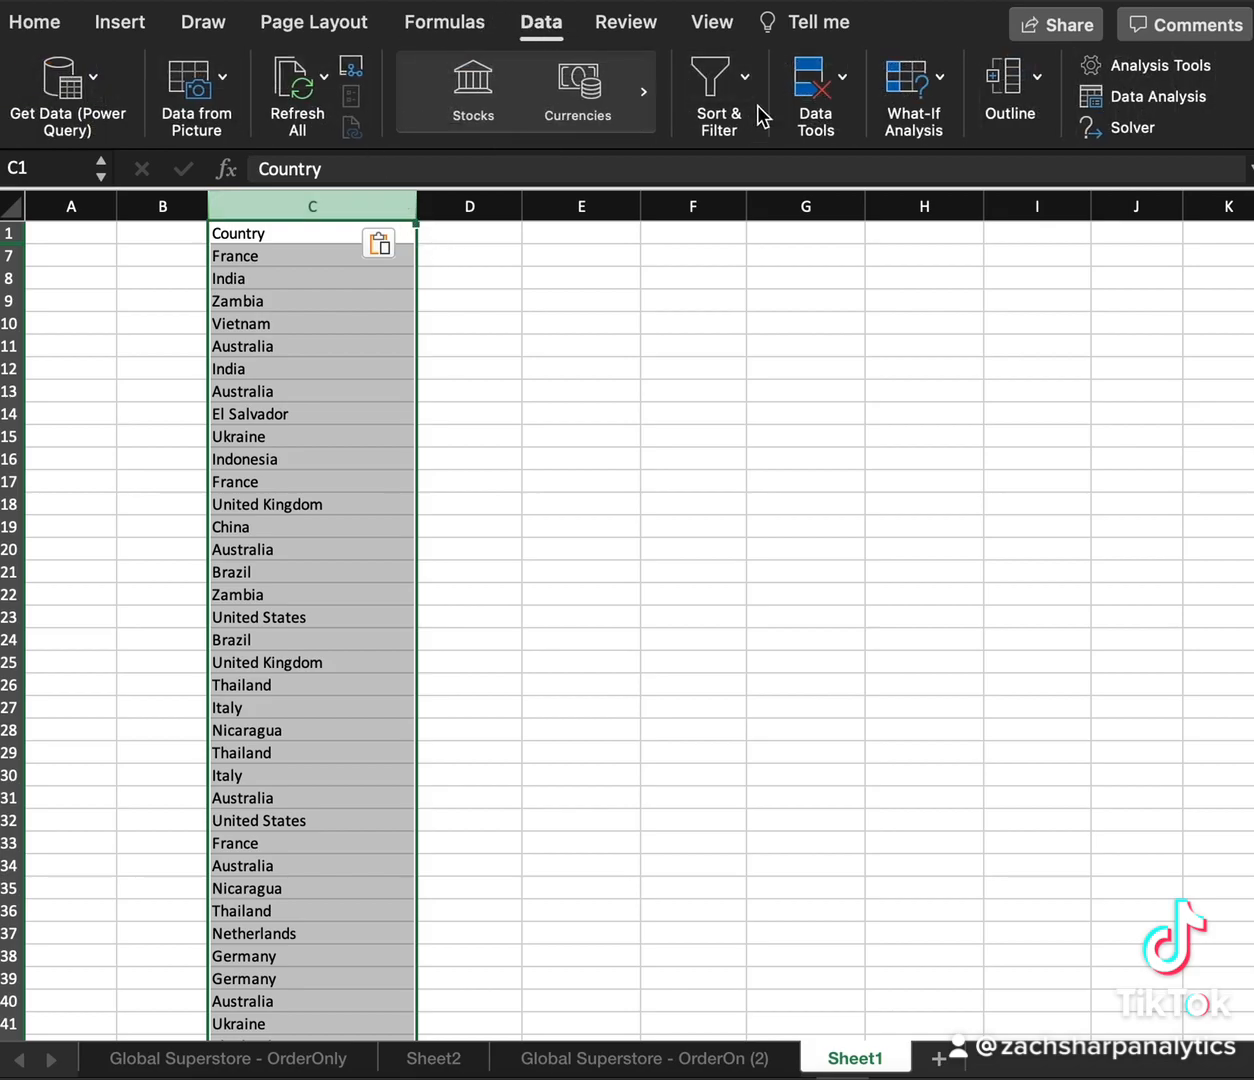
click(812, 105)
click(790, 186)
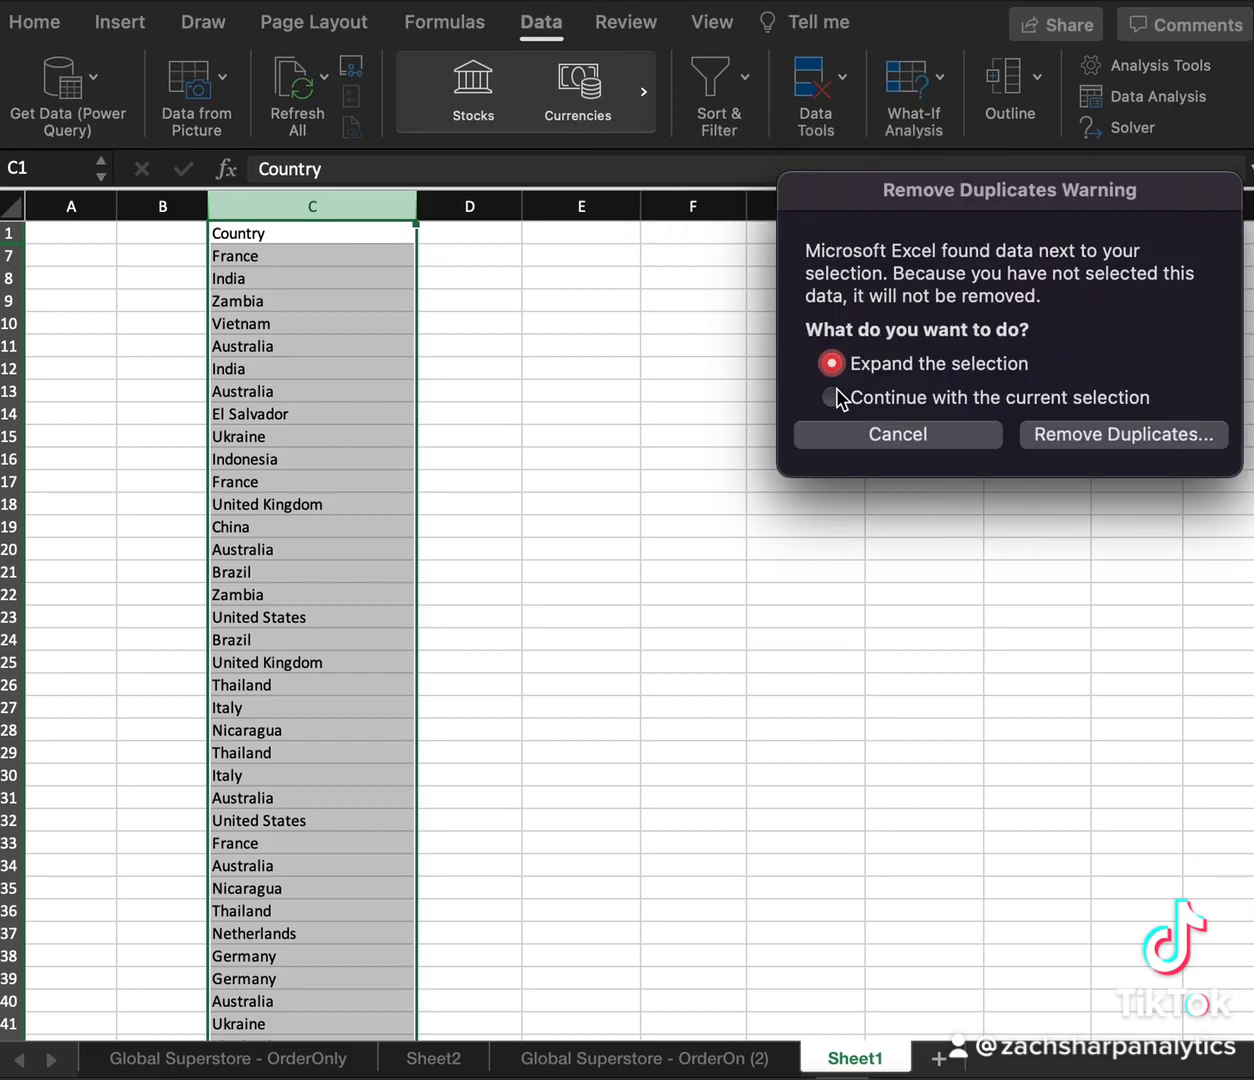
click(835, 398)
click(1091, 425)
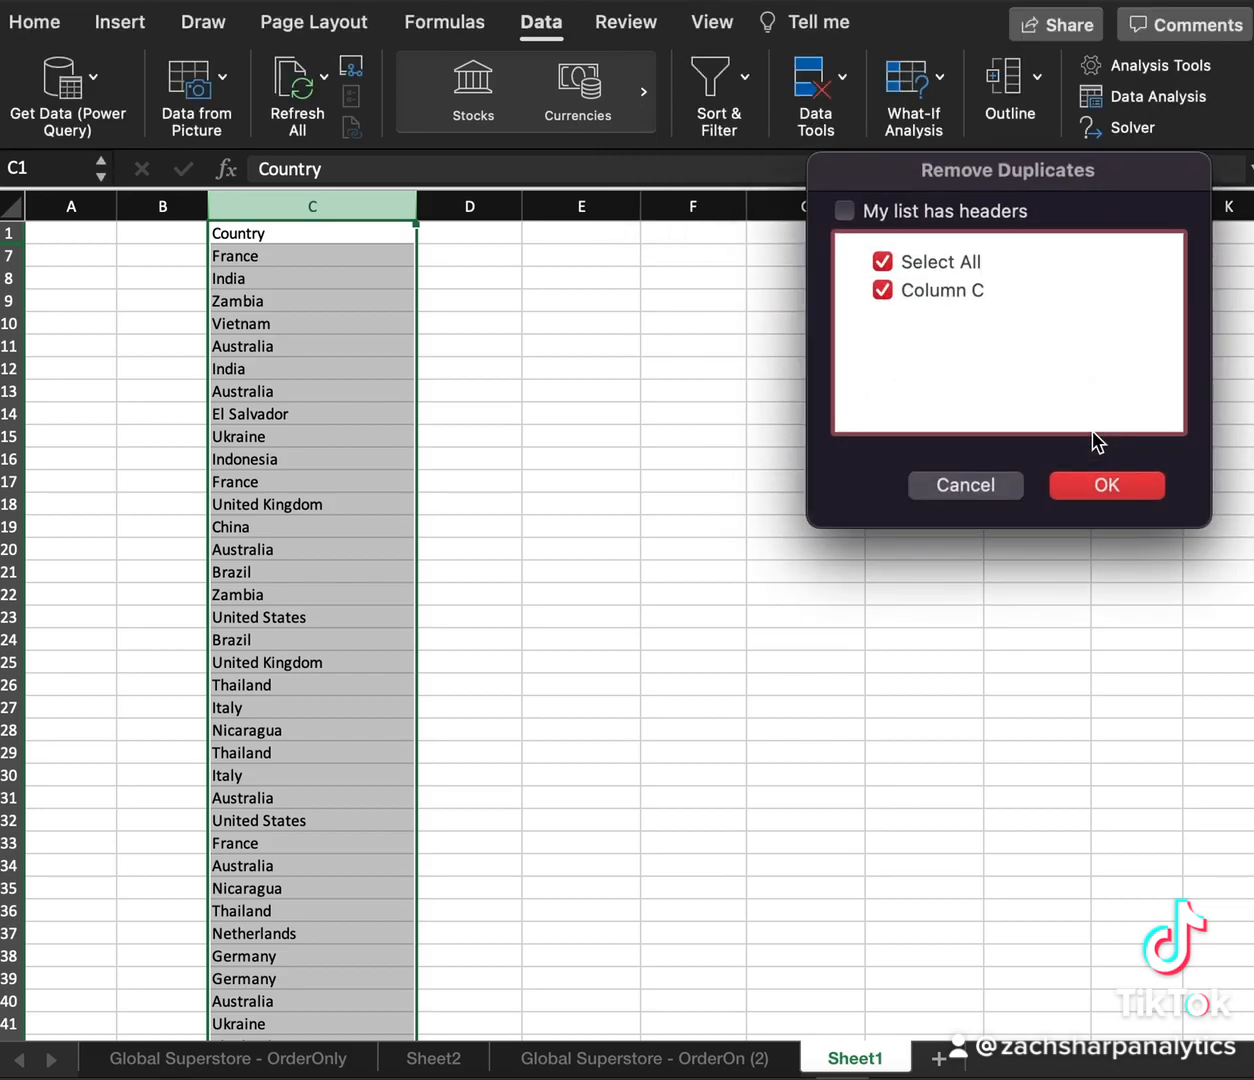
click(844, 212)
click(1100, 484)
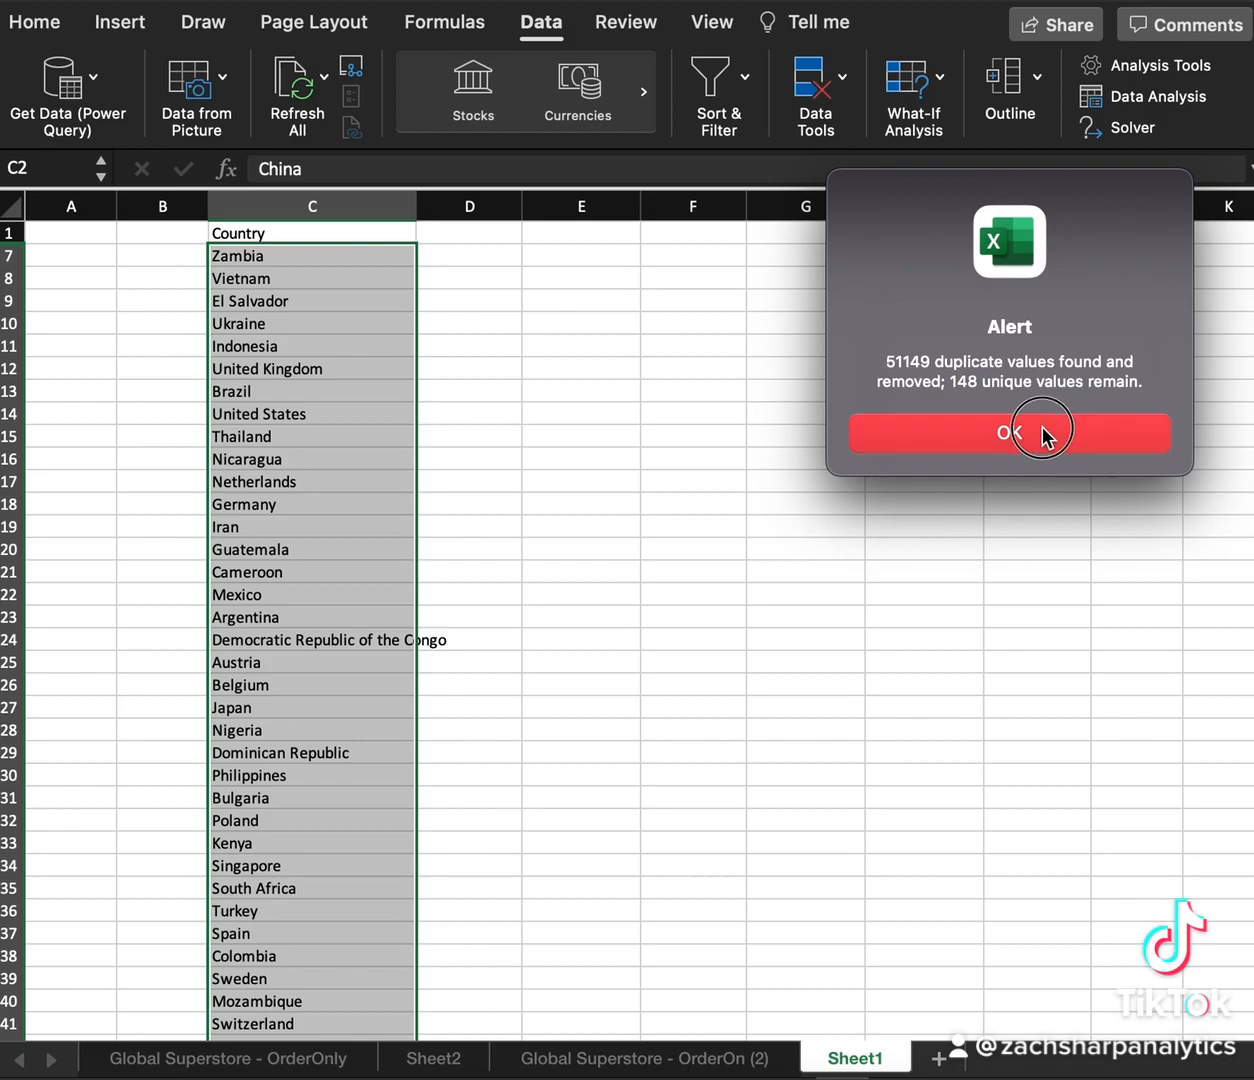
click(1041, 434)
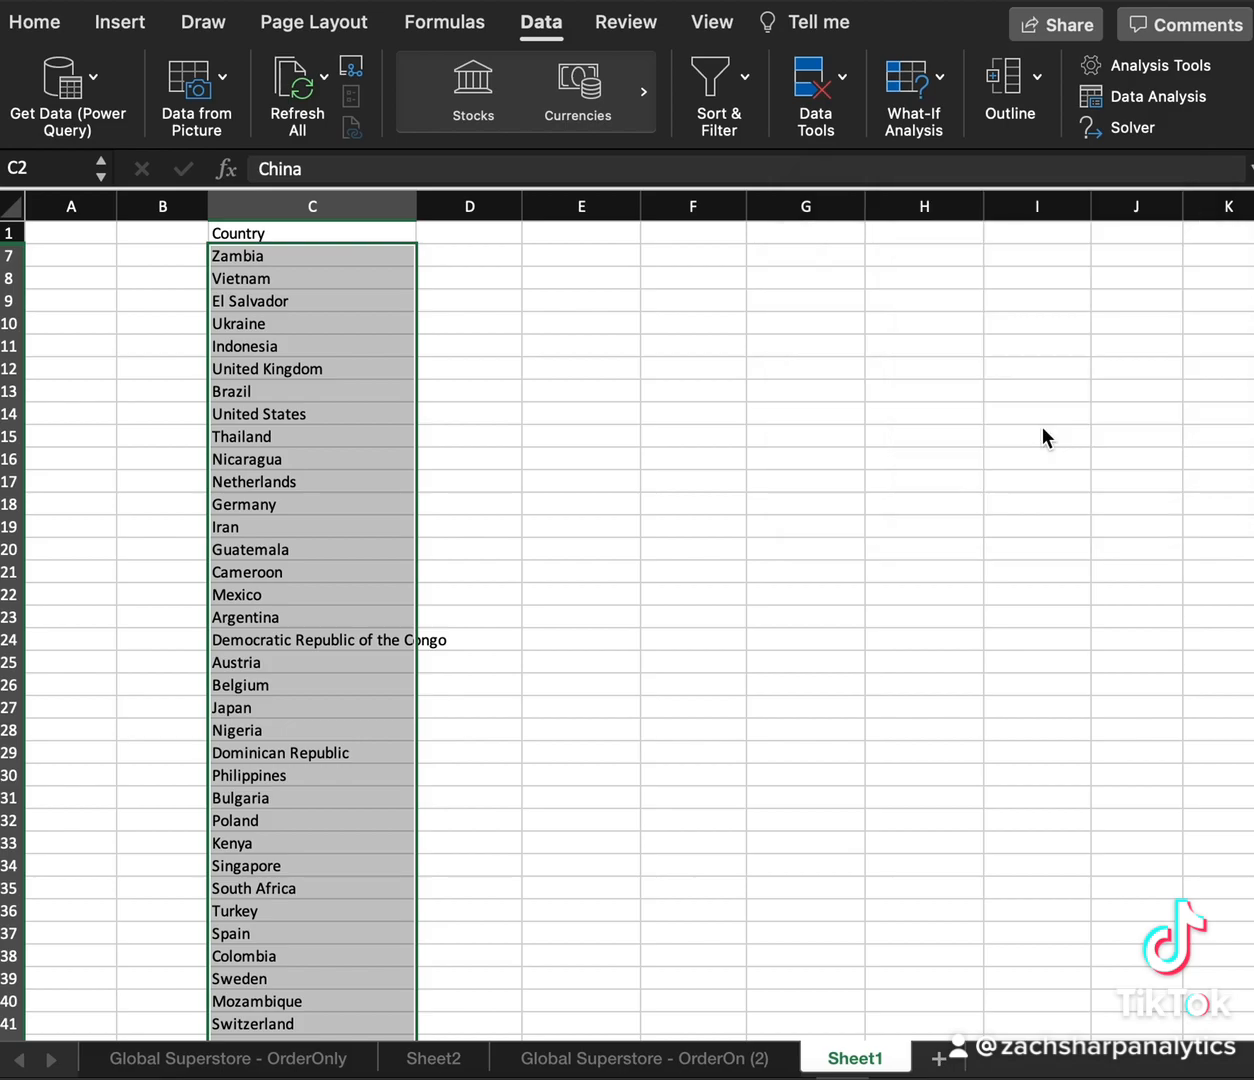
Step: Start a SUMIFS formula in D7 with the Sales column of the Global Superstore - OrderOn (2) sheet, Table1[Sales], as the sum range
click(482, 253)
text(=sum)
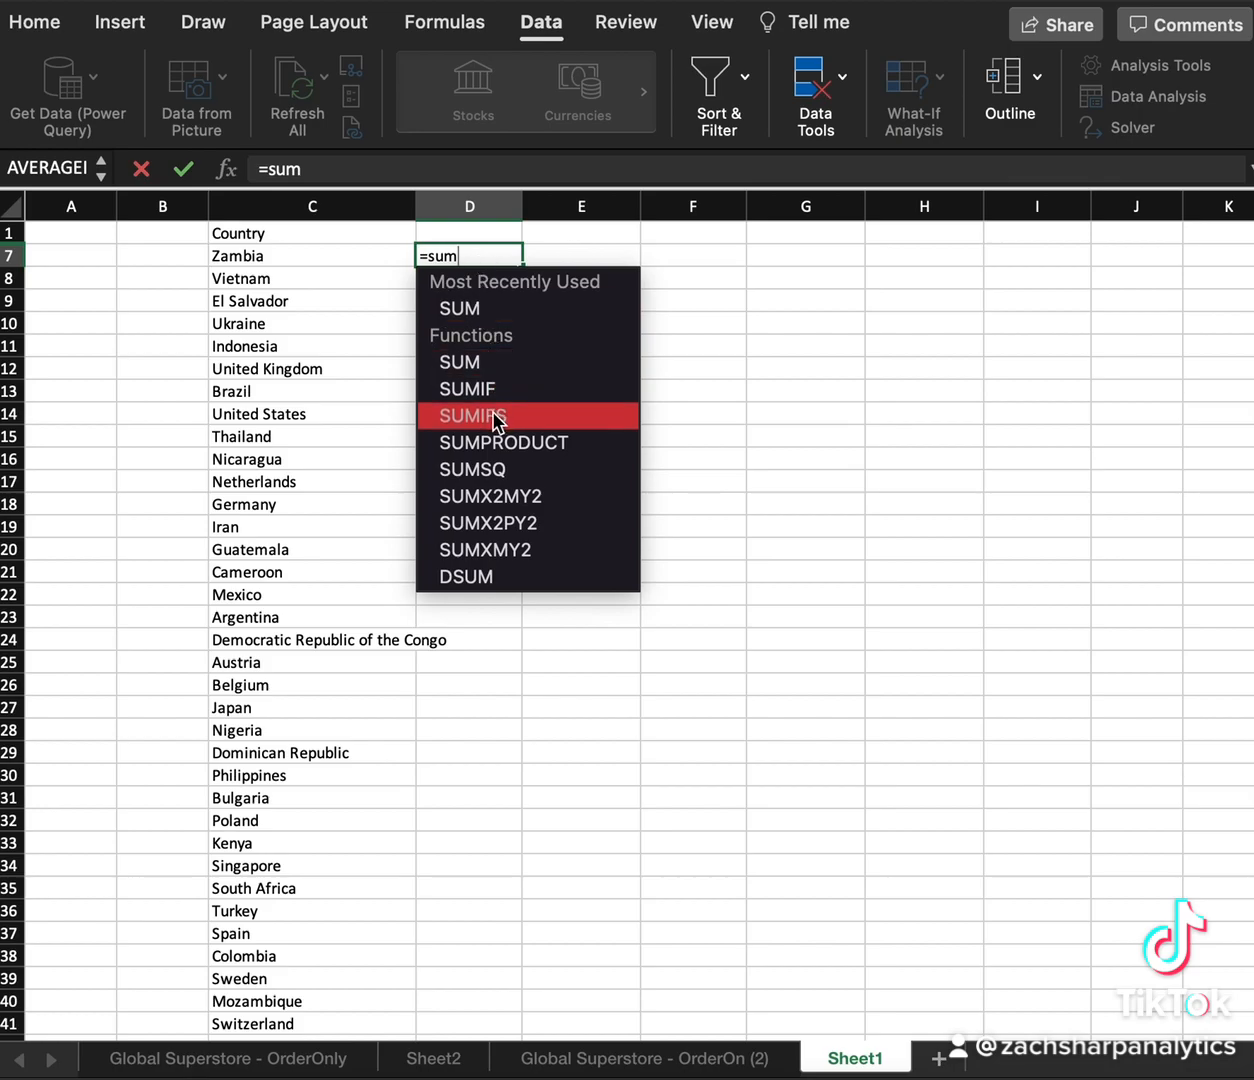
double_click(493, 418)
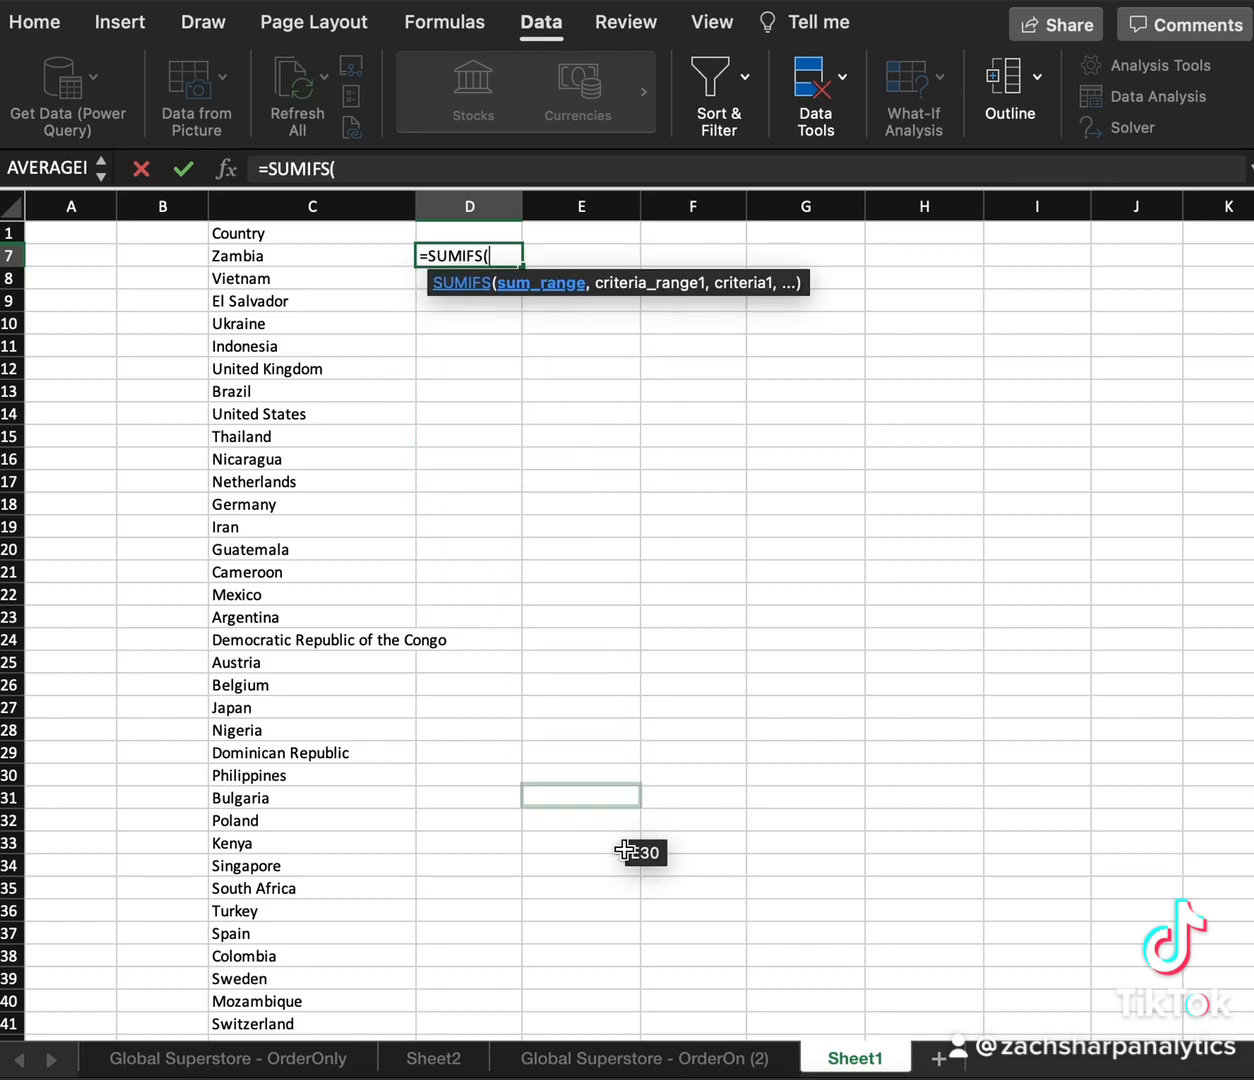
click(639, 1062)
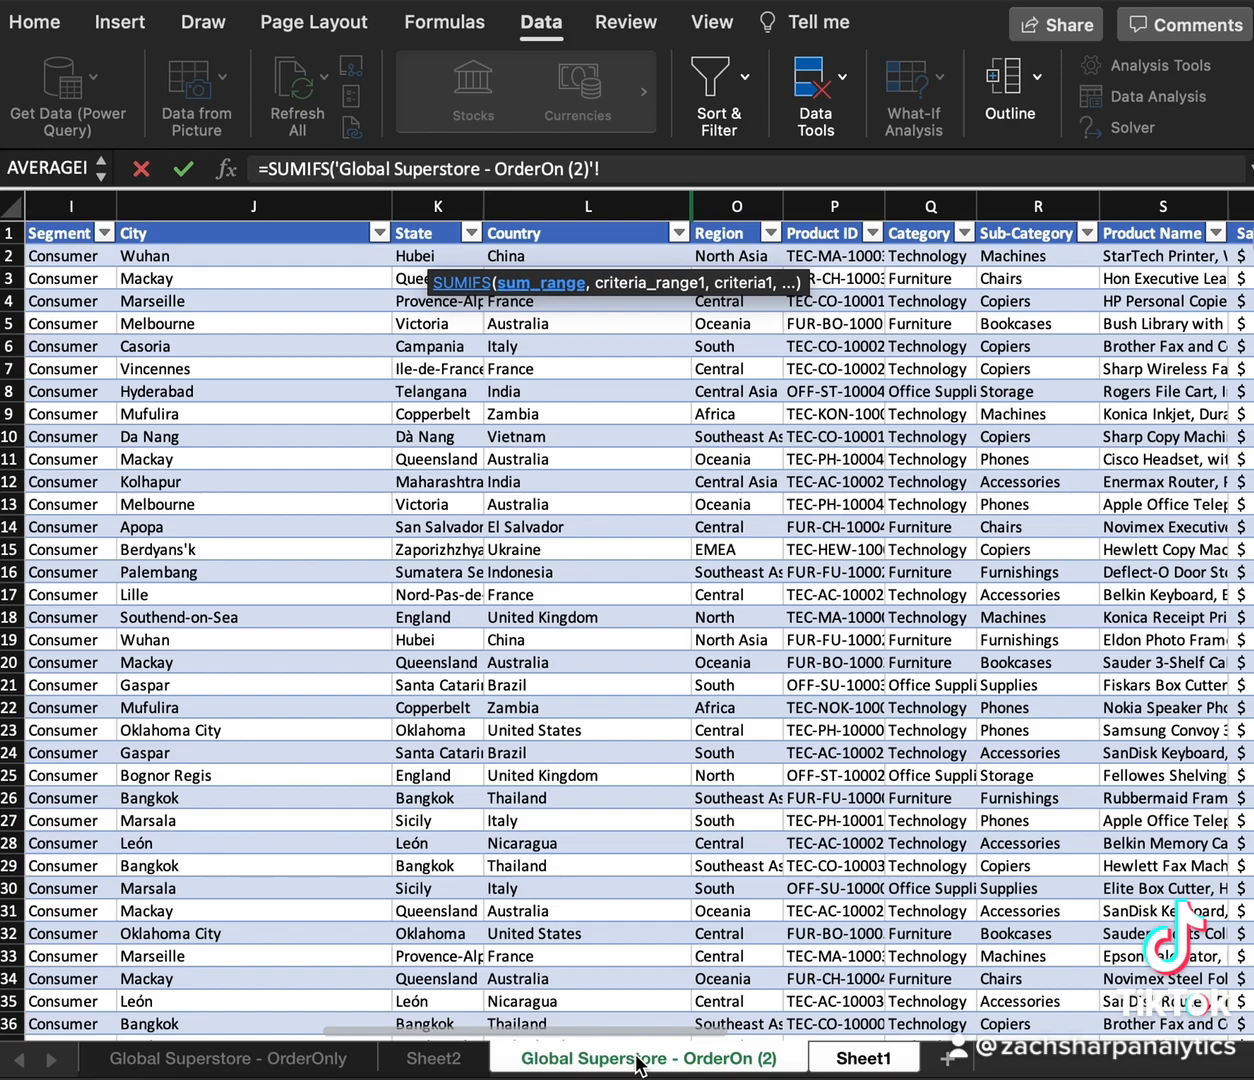
scroll(975, 466, right, 5)
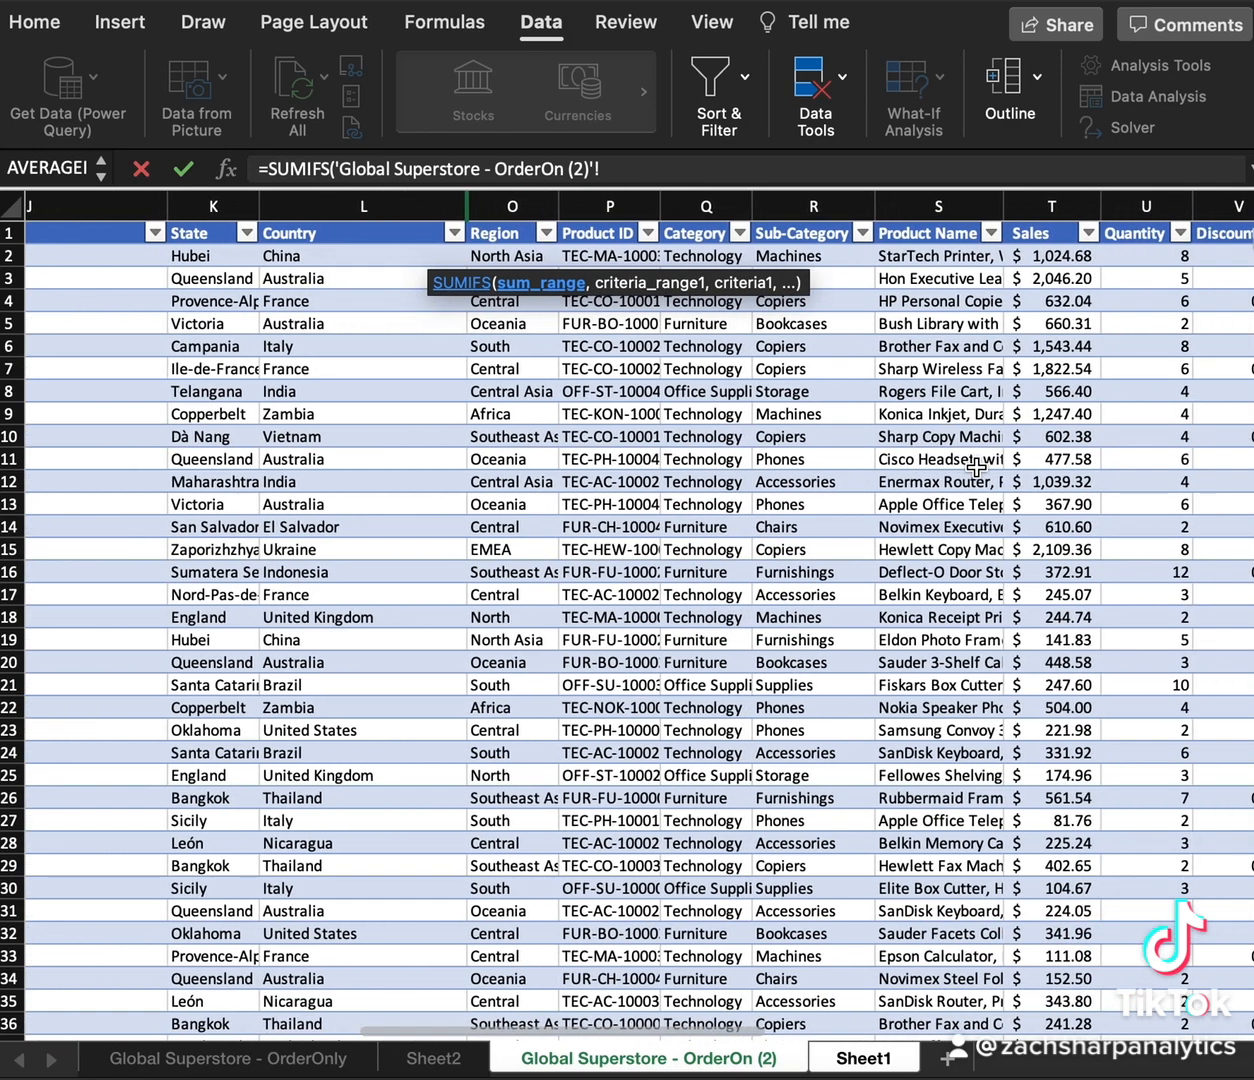
click(1065, 256)
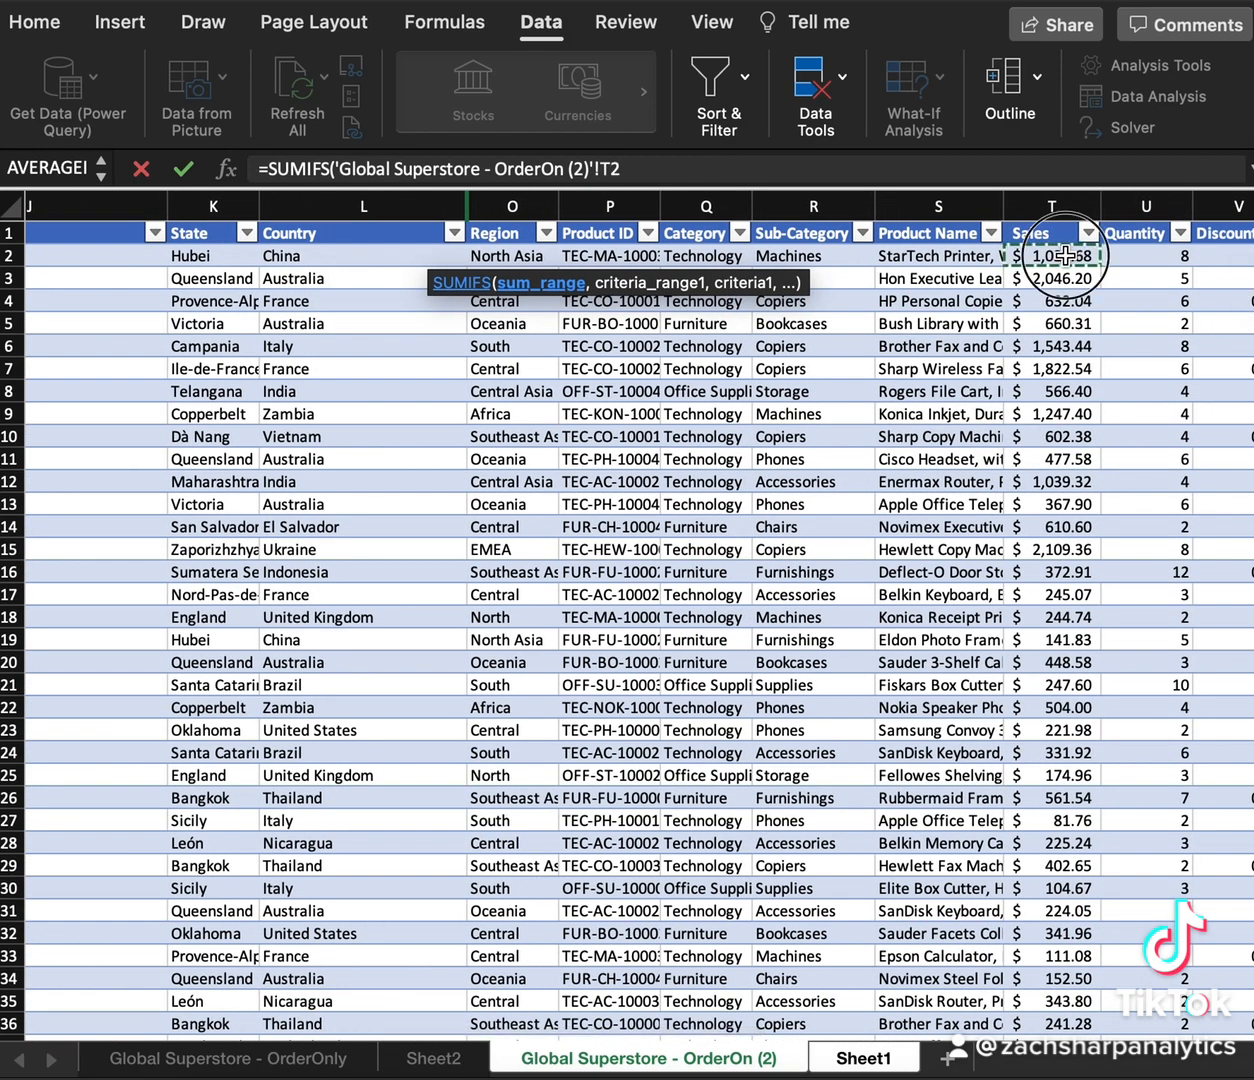
key(ctrl+shift+Down)
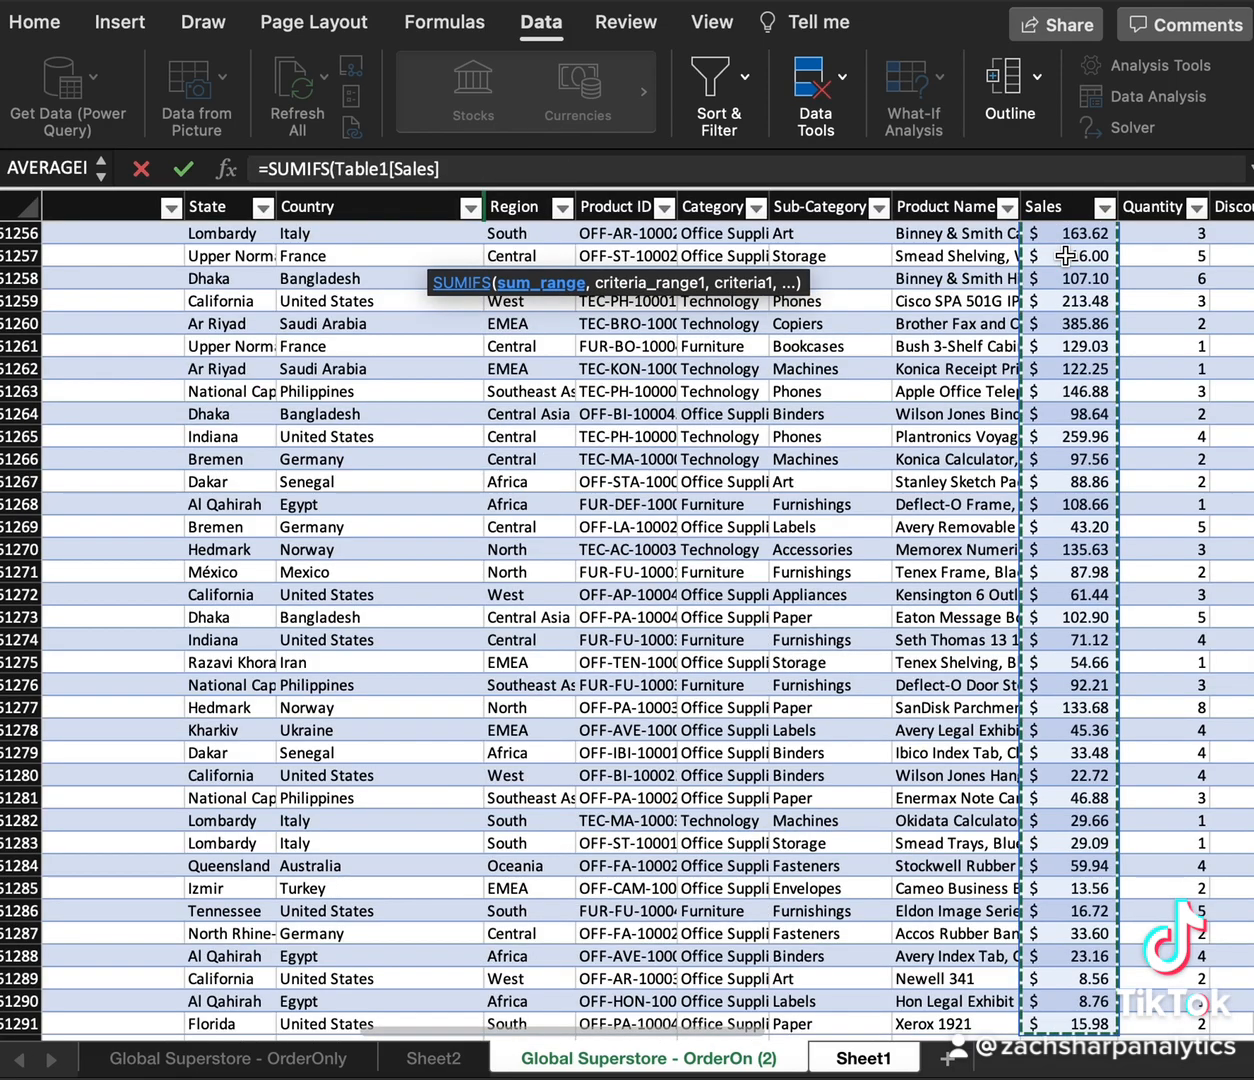
text(,)
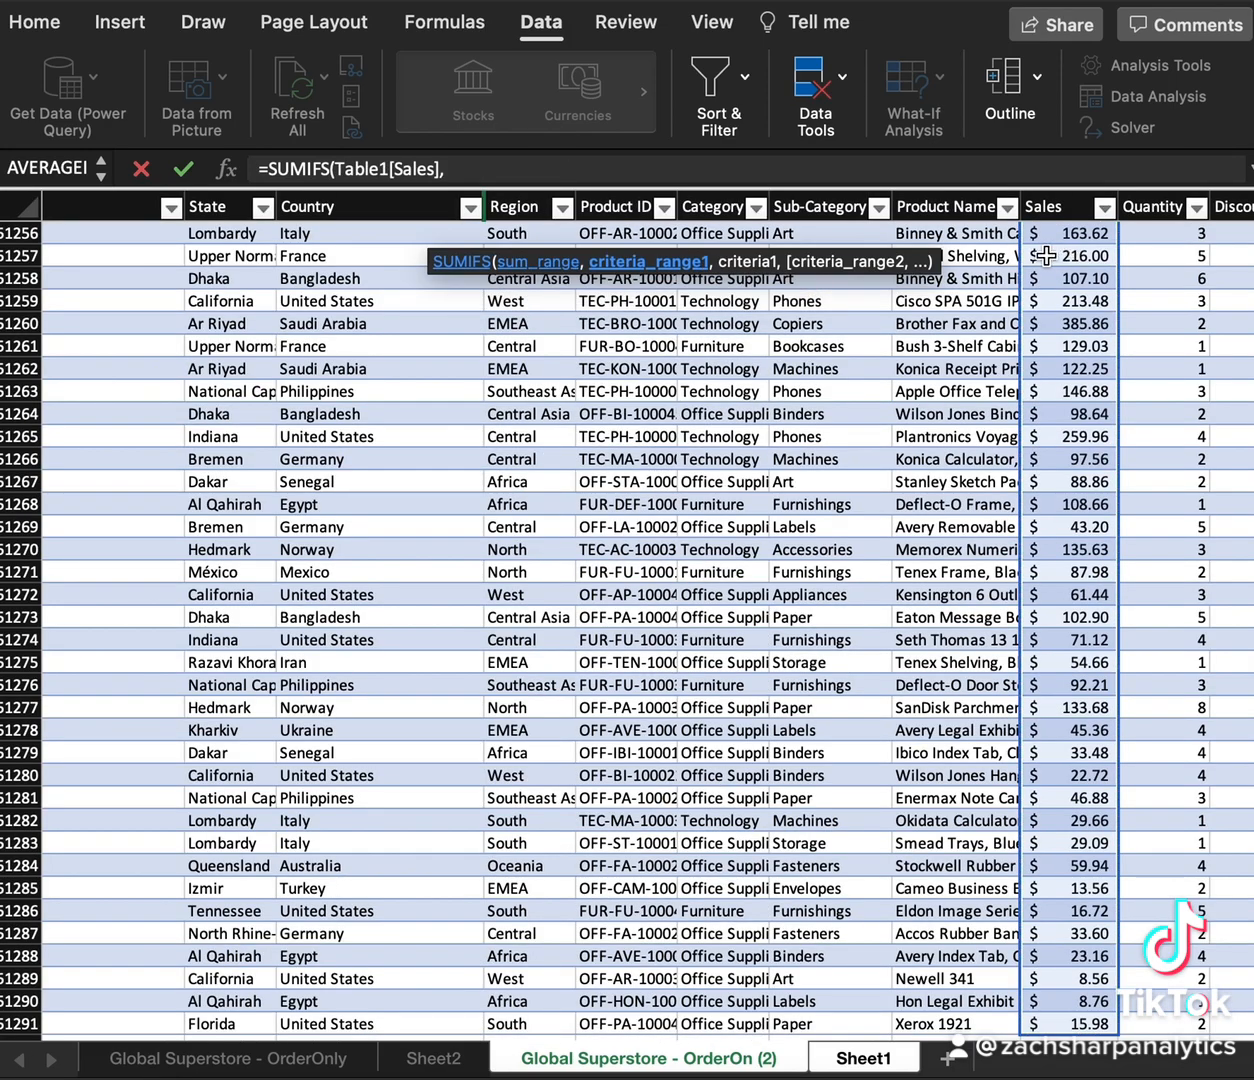
Step: Add the table's Country data without its header, Table1[Country], as the first criteria range of the SUMIFS formula
scroll(604, 581, down, 5)
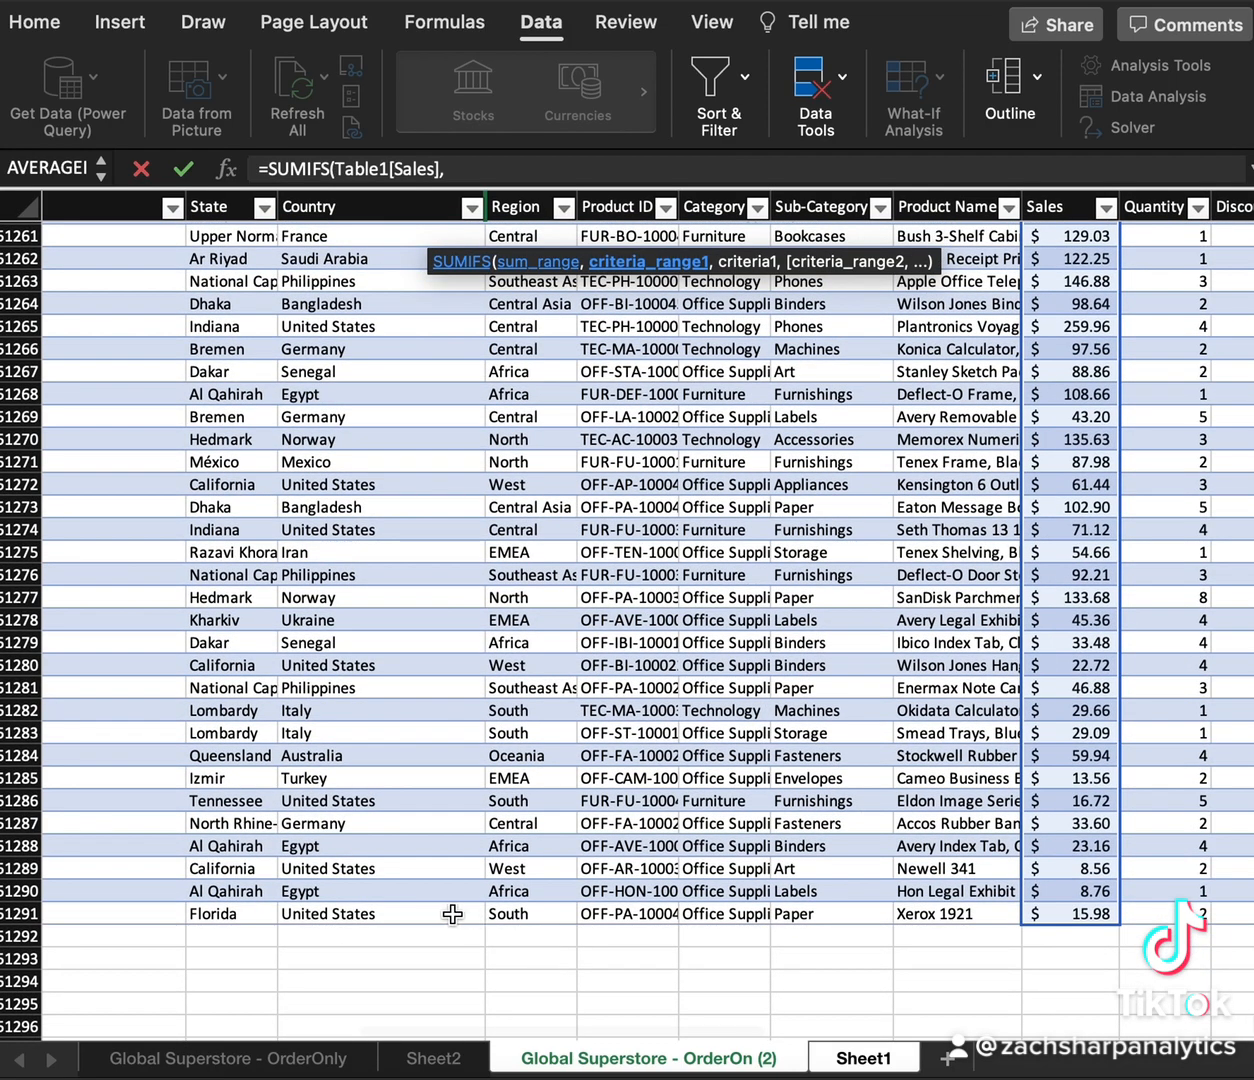
click(448, 913)
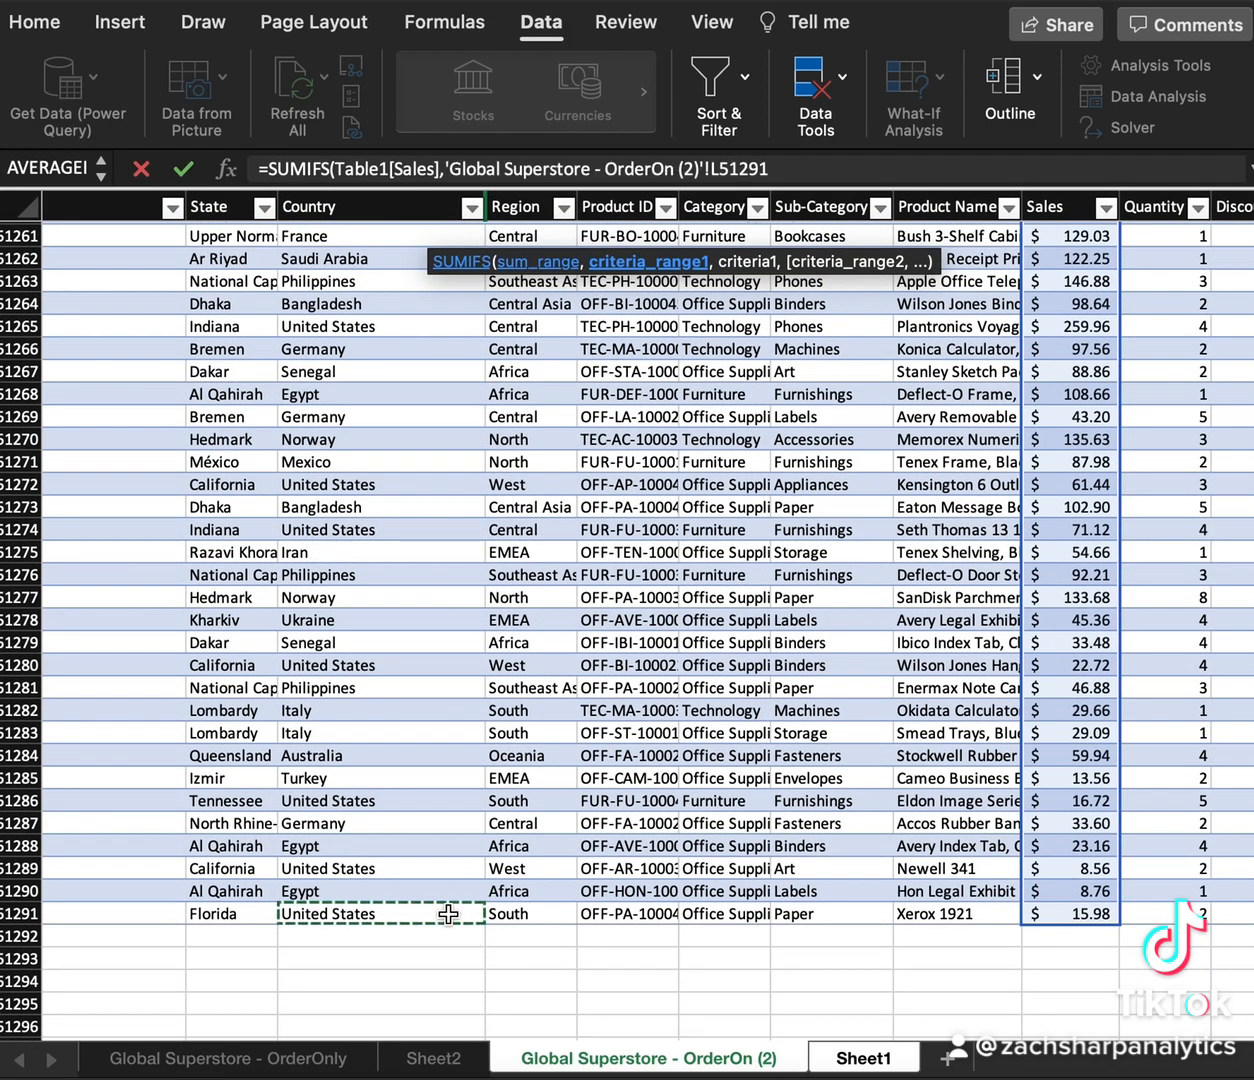
key(ctrl+shift+Up)
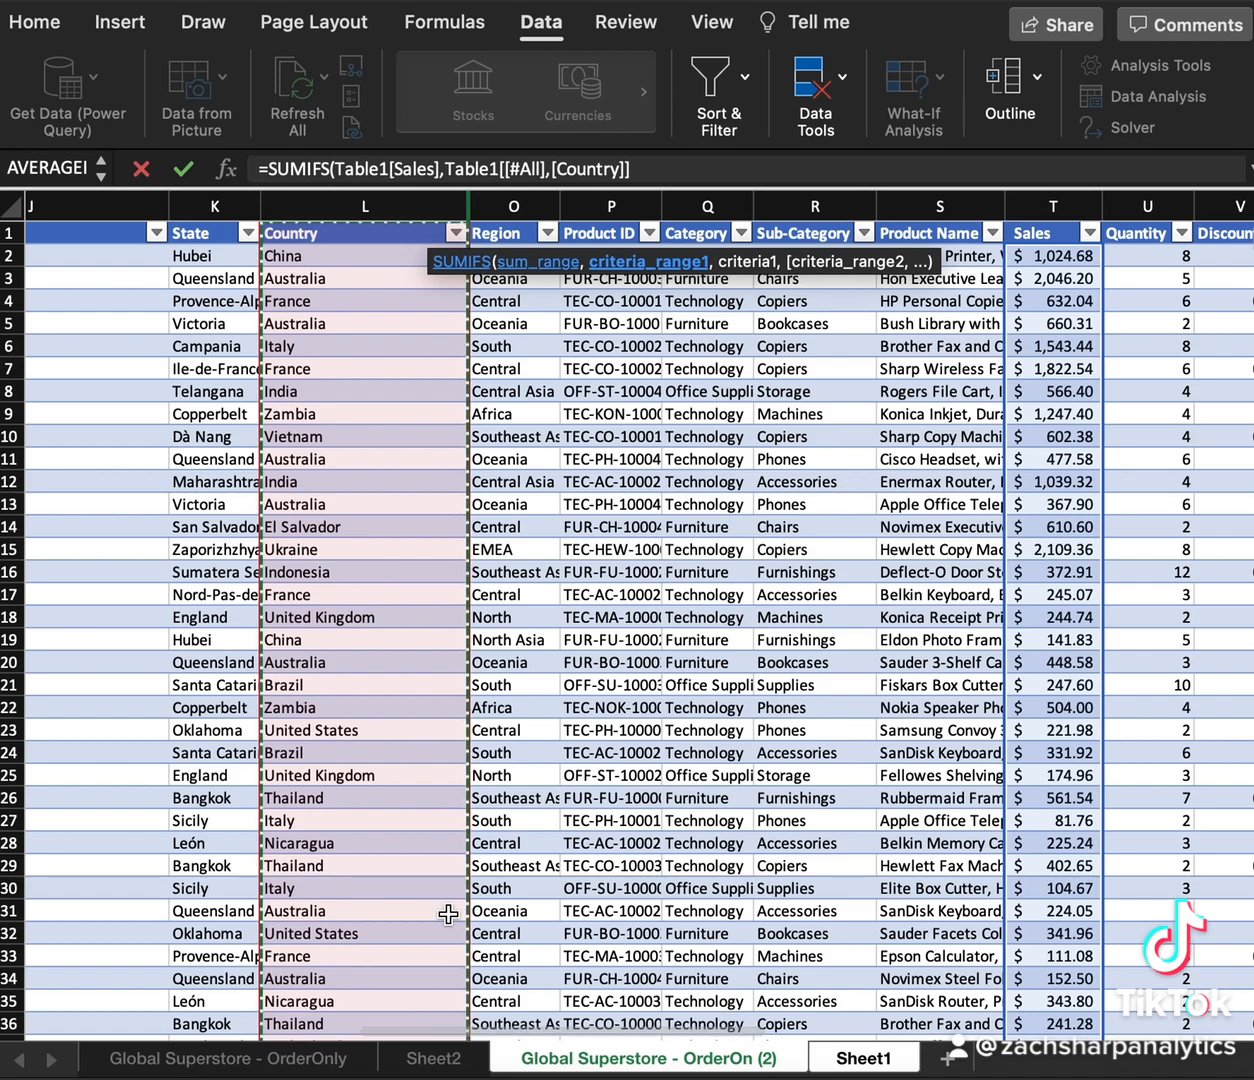
key(shift+Down)
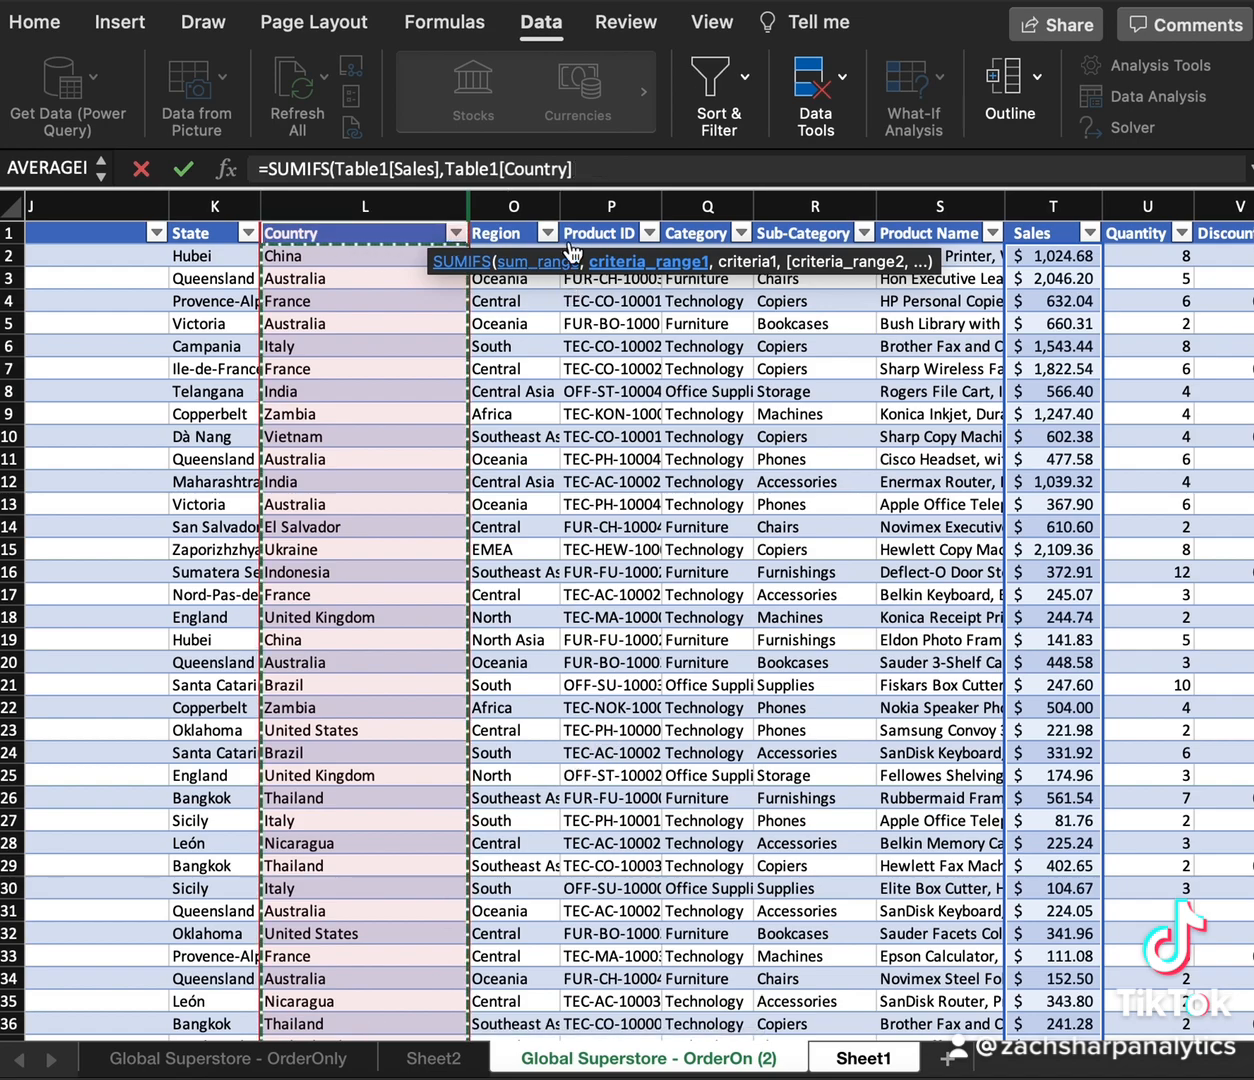
click(587, 168)
text(,)
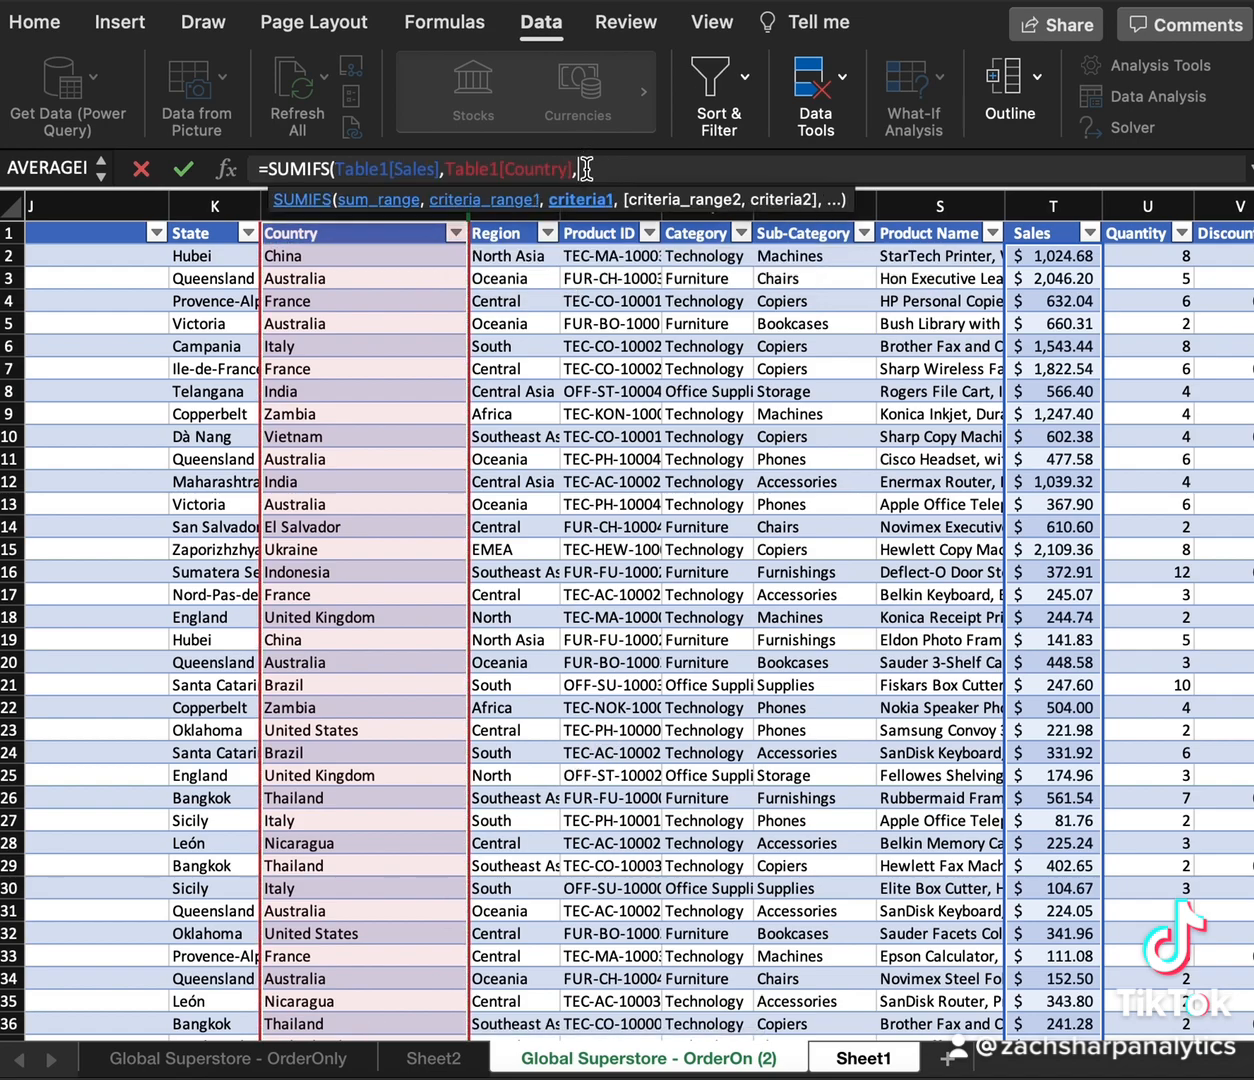
Step: Use cell C7 on Sheet1 as the criterion and complete the SUMIFS formula
click(855, 1062)
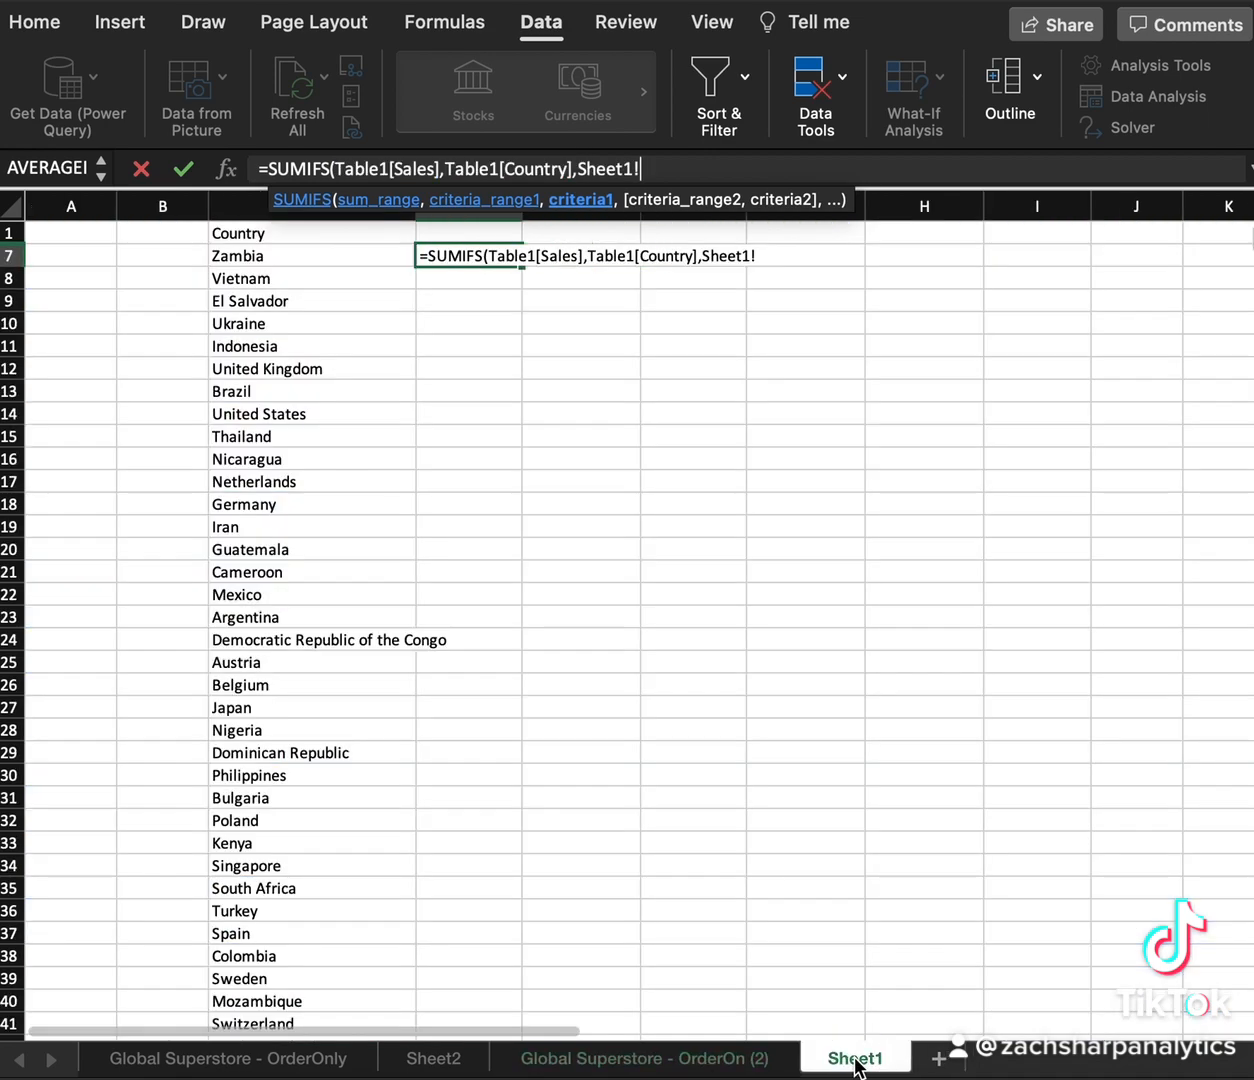
click(383, 257)
text())
key(Return)
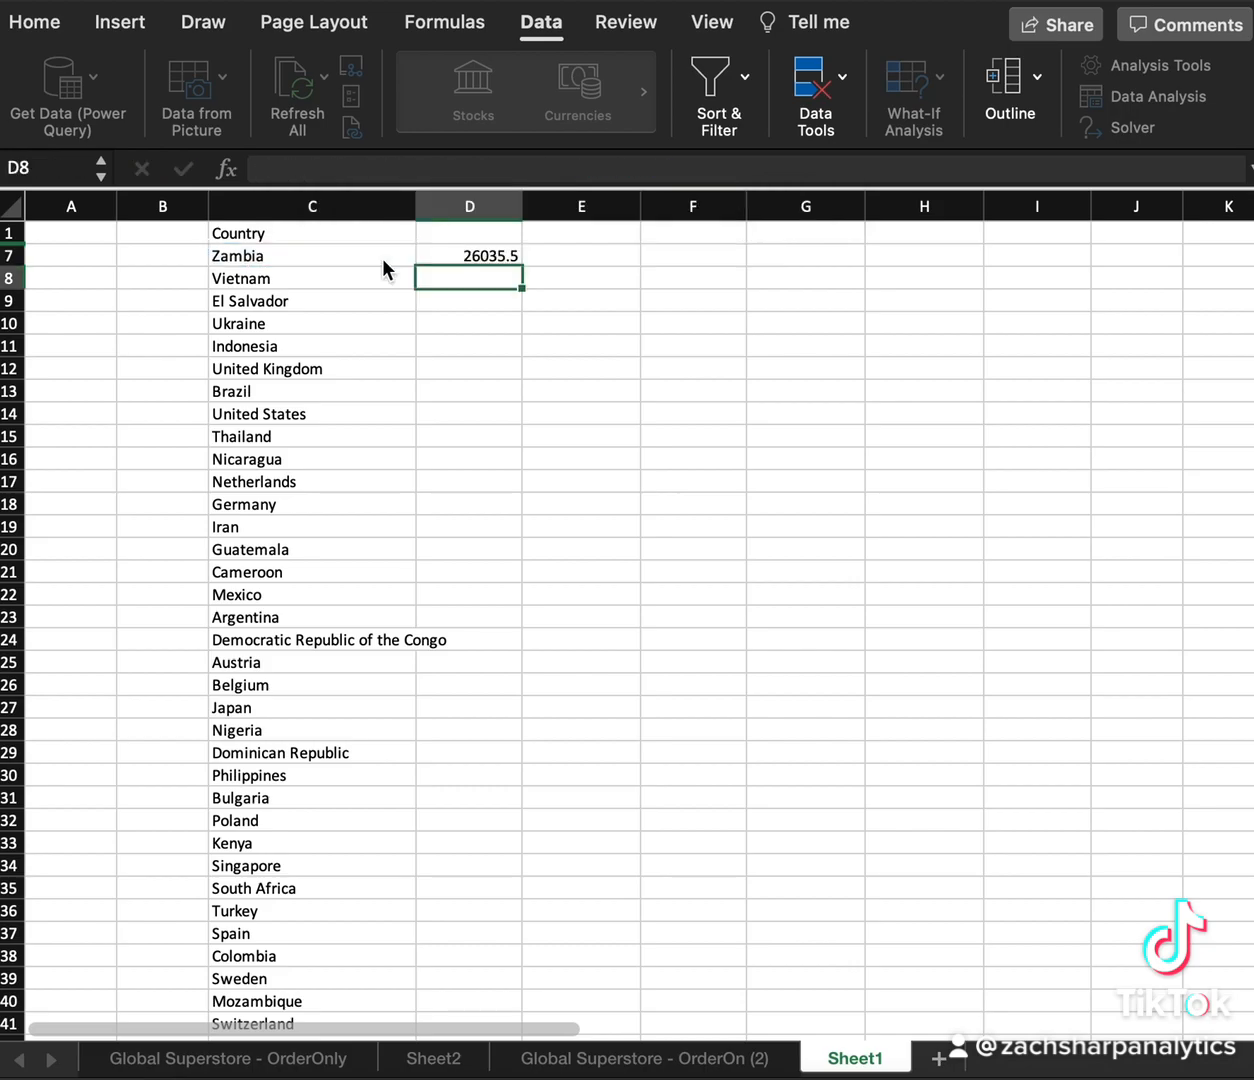
Step: Apply the Accounting number format with a dollar sign to the sales total in D7
click(440, 256)
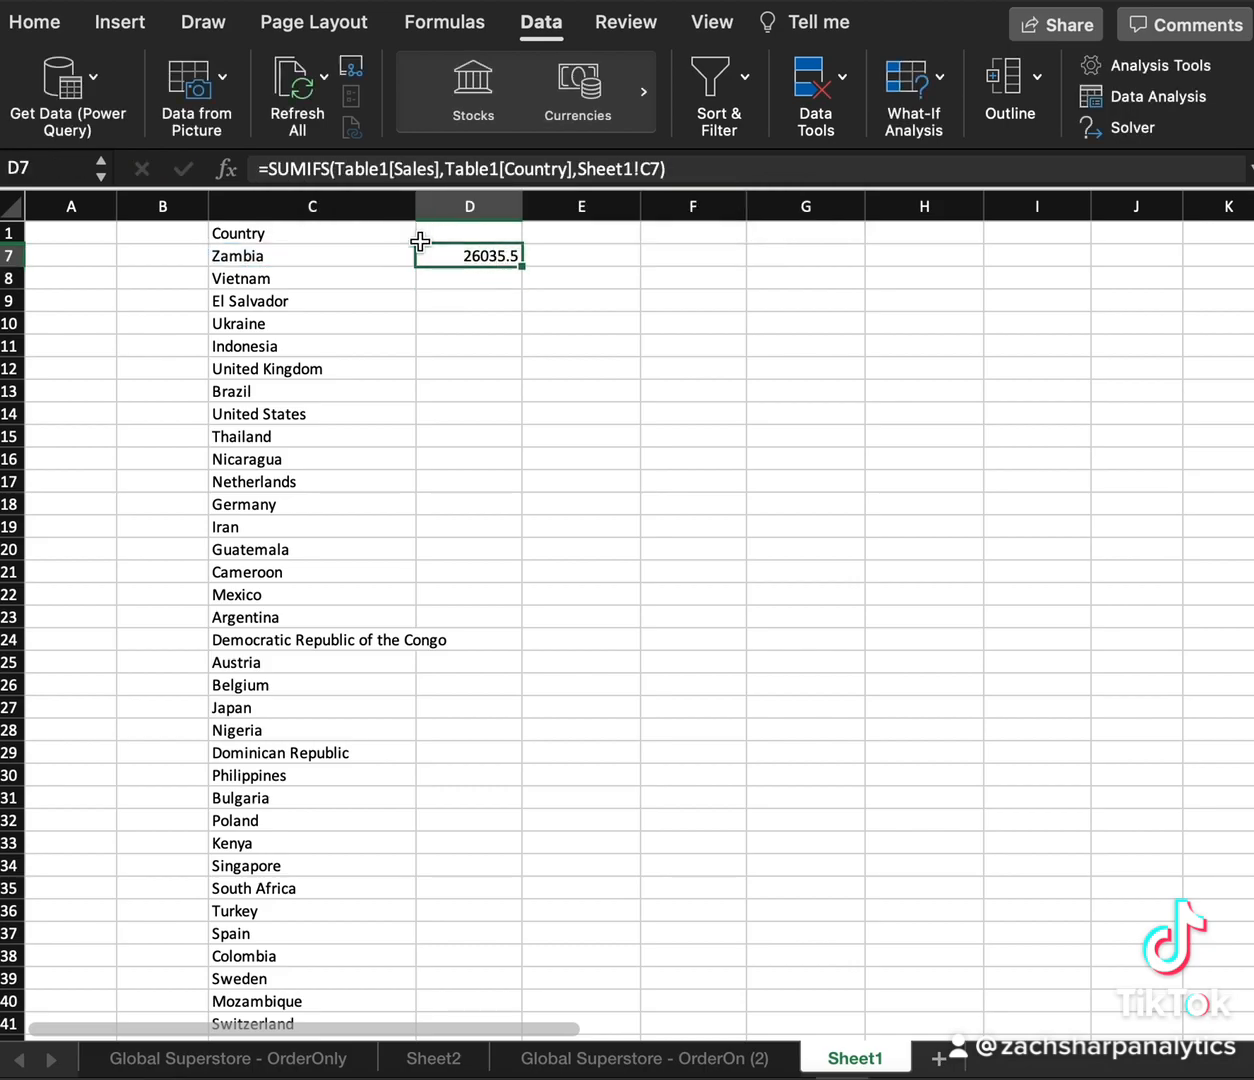
click(47, 22)
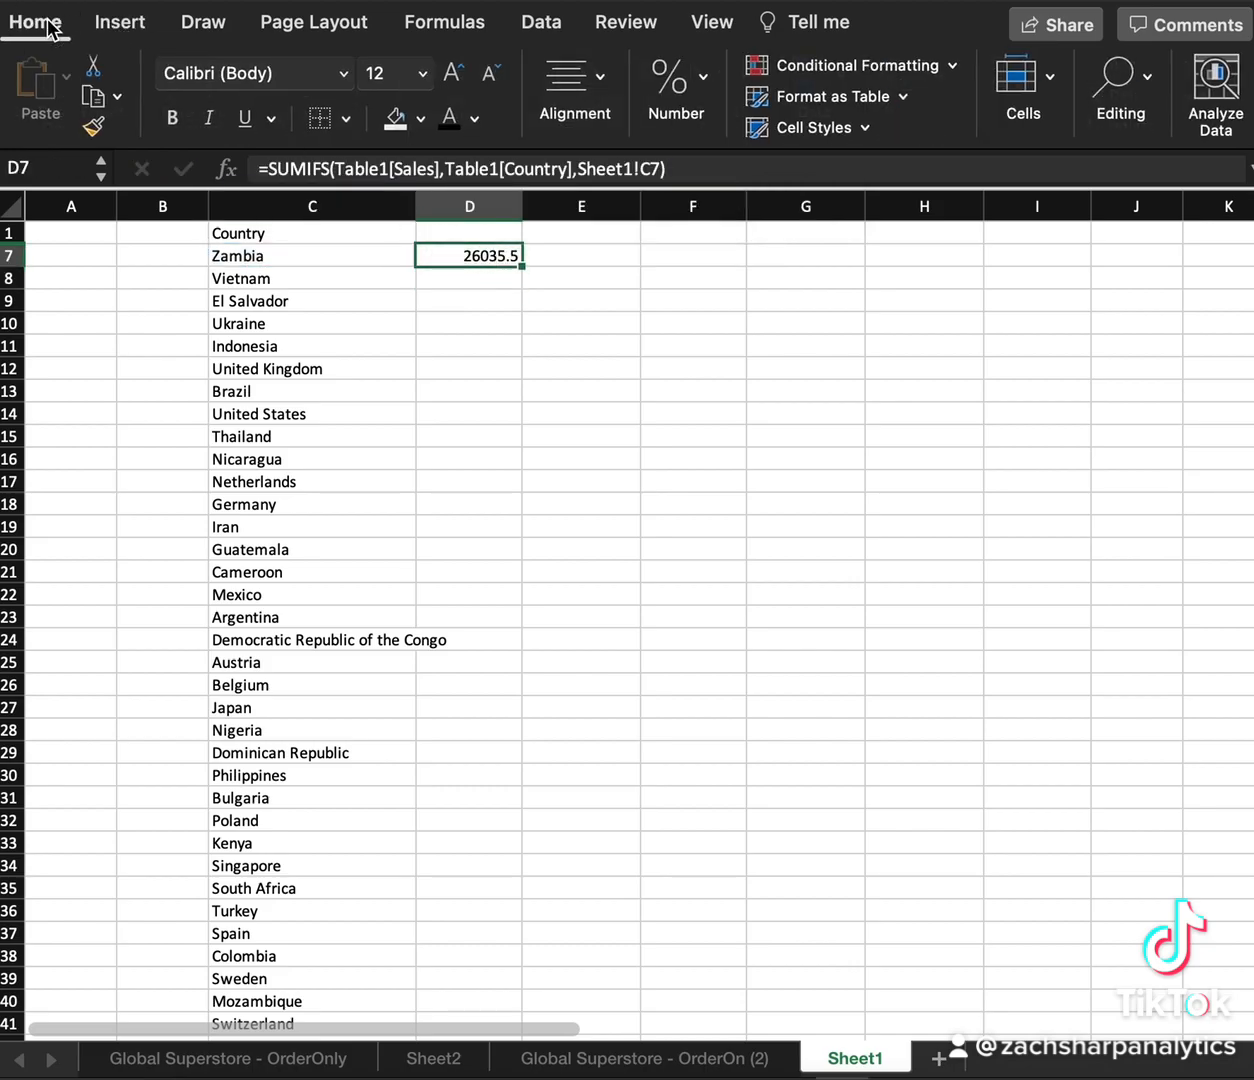
click(668, 92)
click(582, 207)
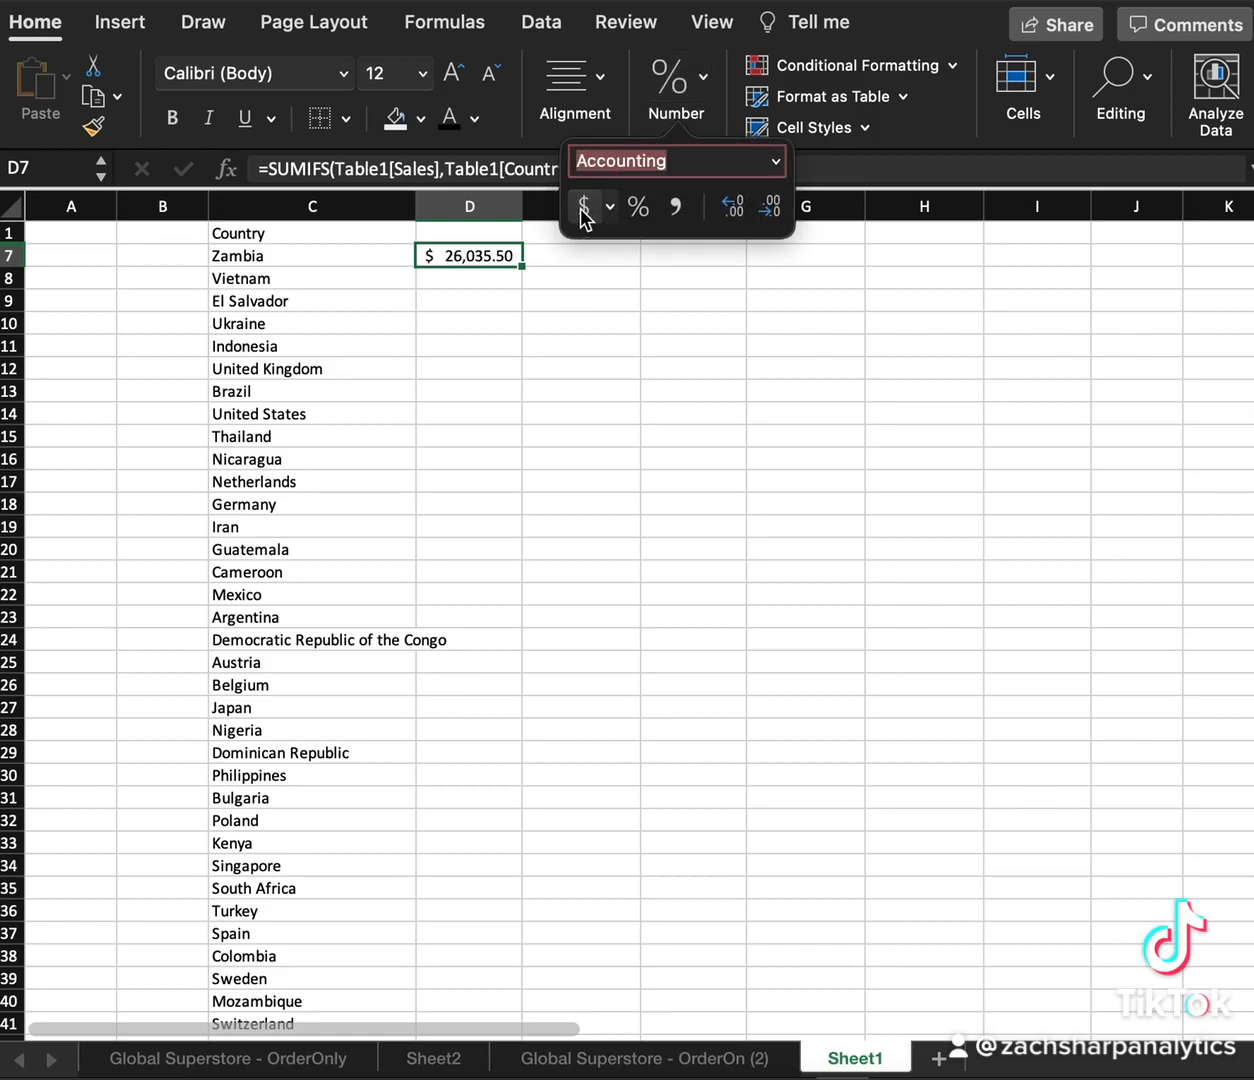
click(511, 354)
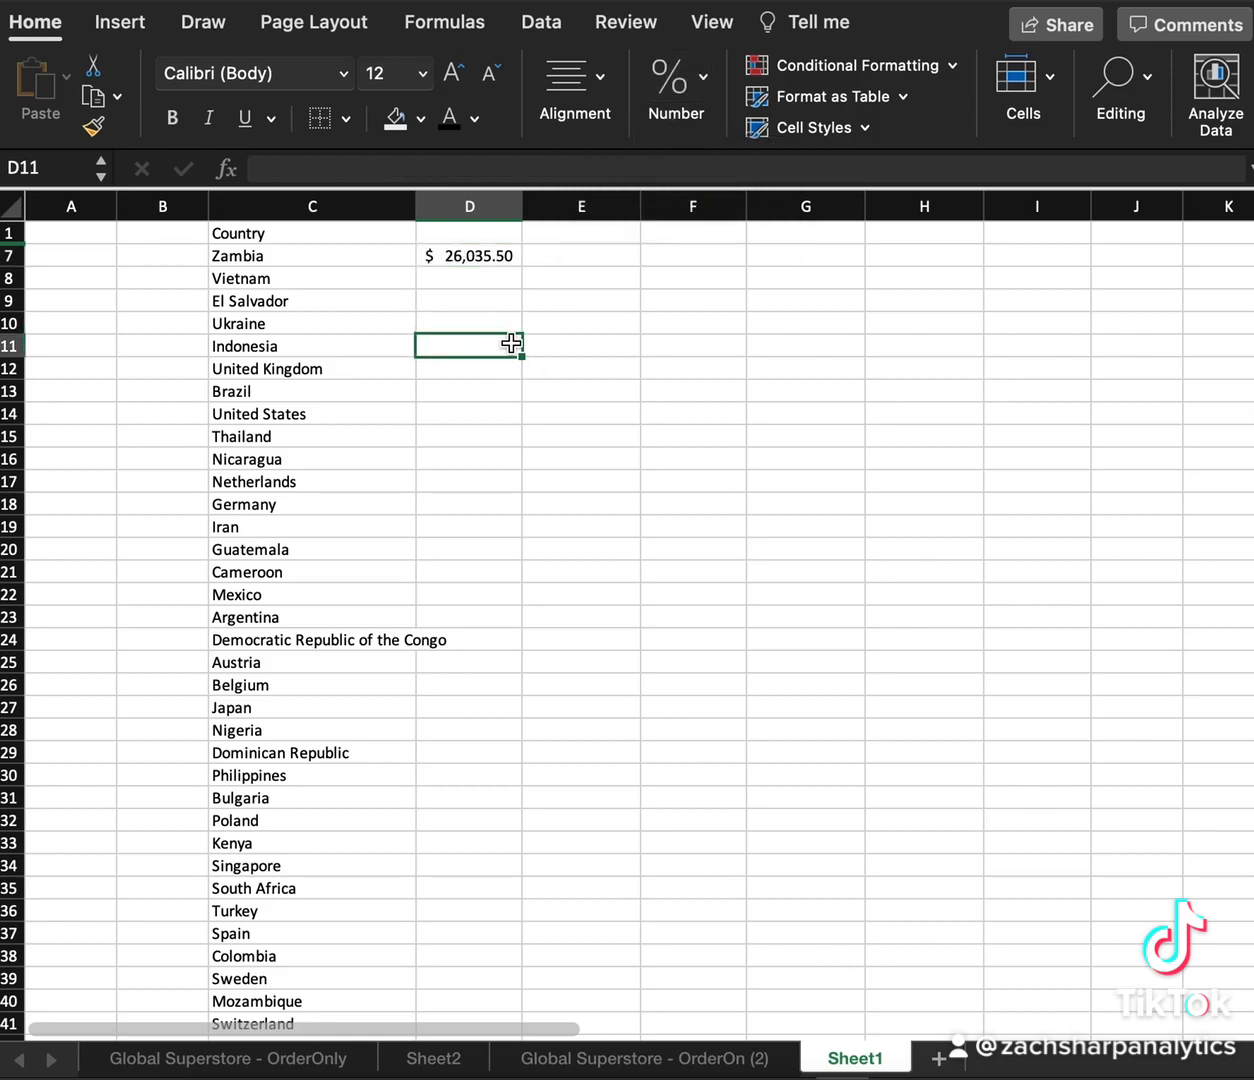
Step: Fill the D7 formula down beside the whole country list and auto-fit the width of column D
click(495, 254)
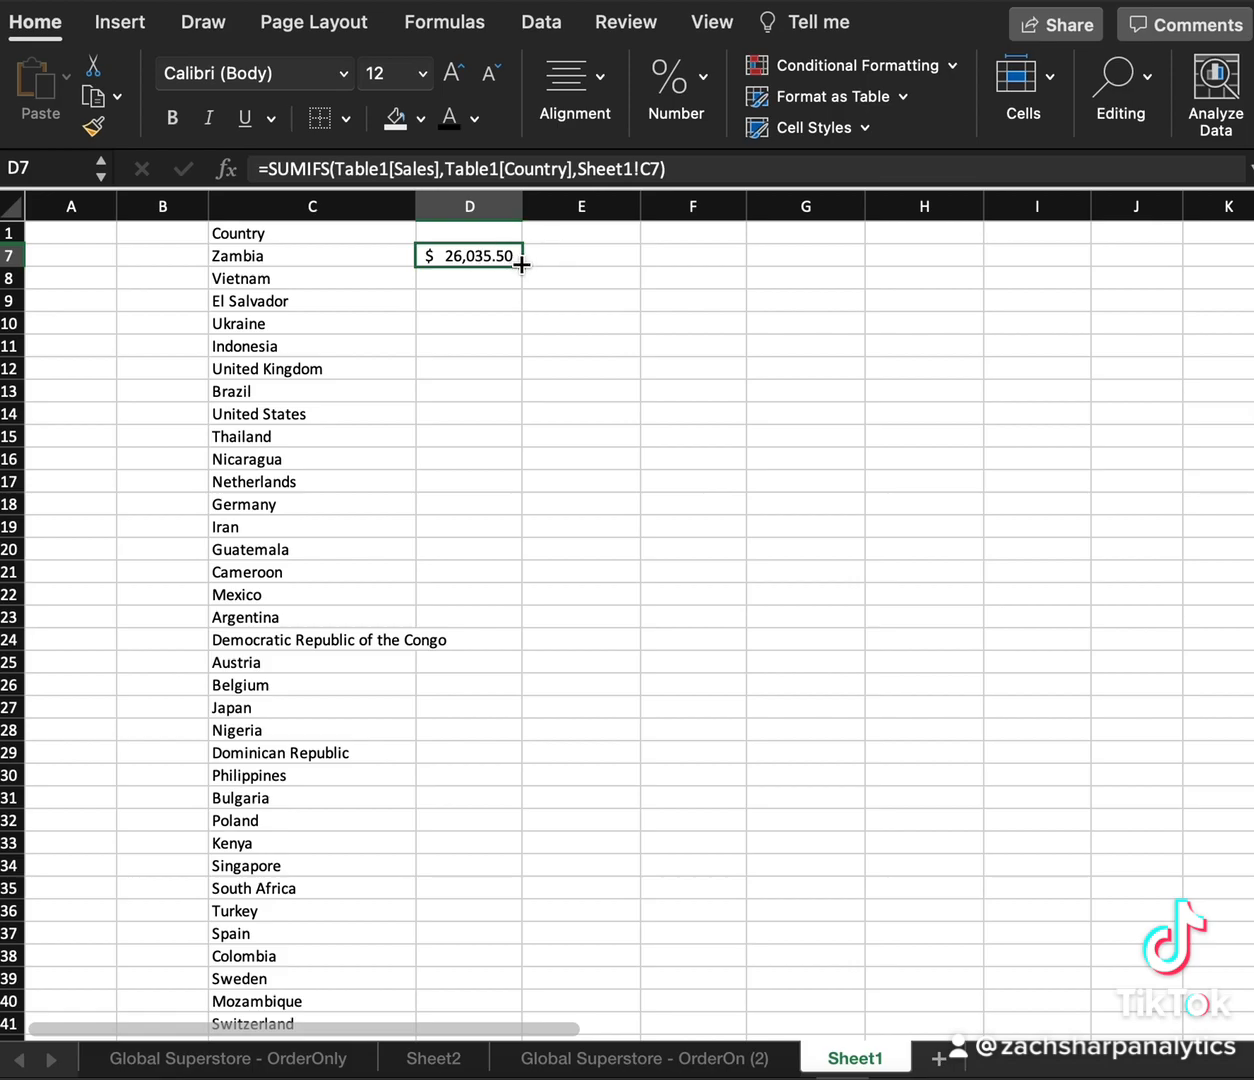
double_click(521, 263)
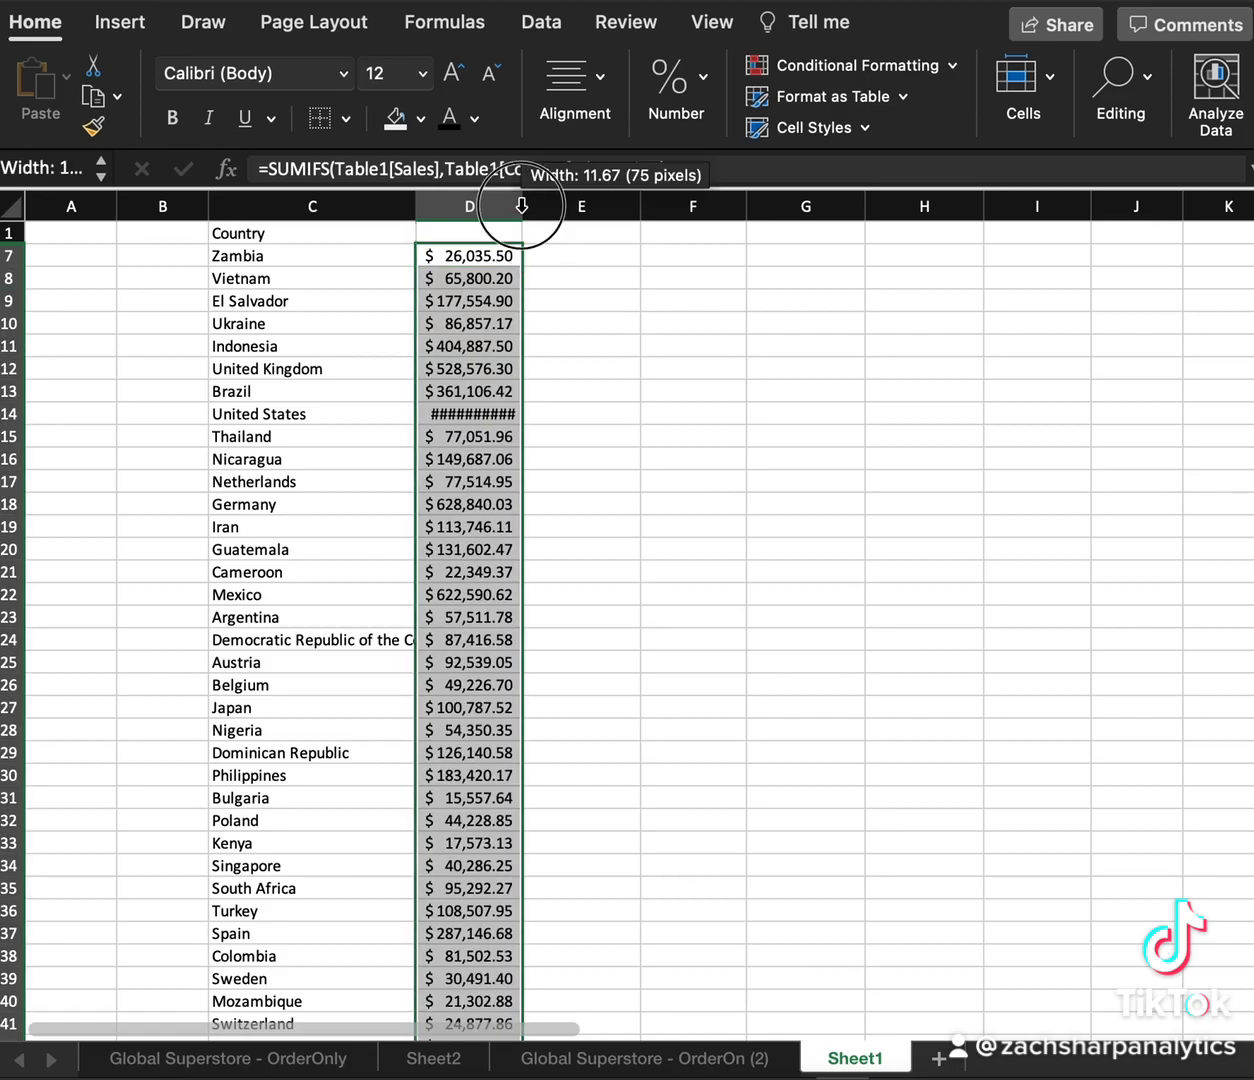
double_click(521, 208)
Step: Enter the header "Total Sales" in D1 and make the headers in C1 and D1 bold
click(493, 236)
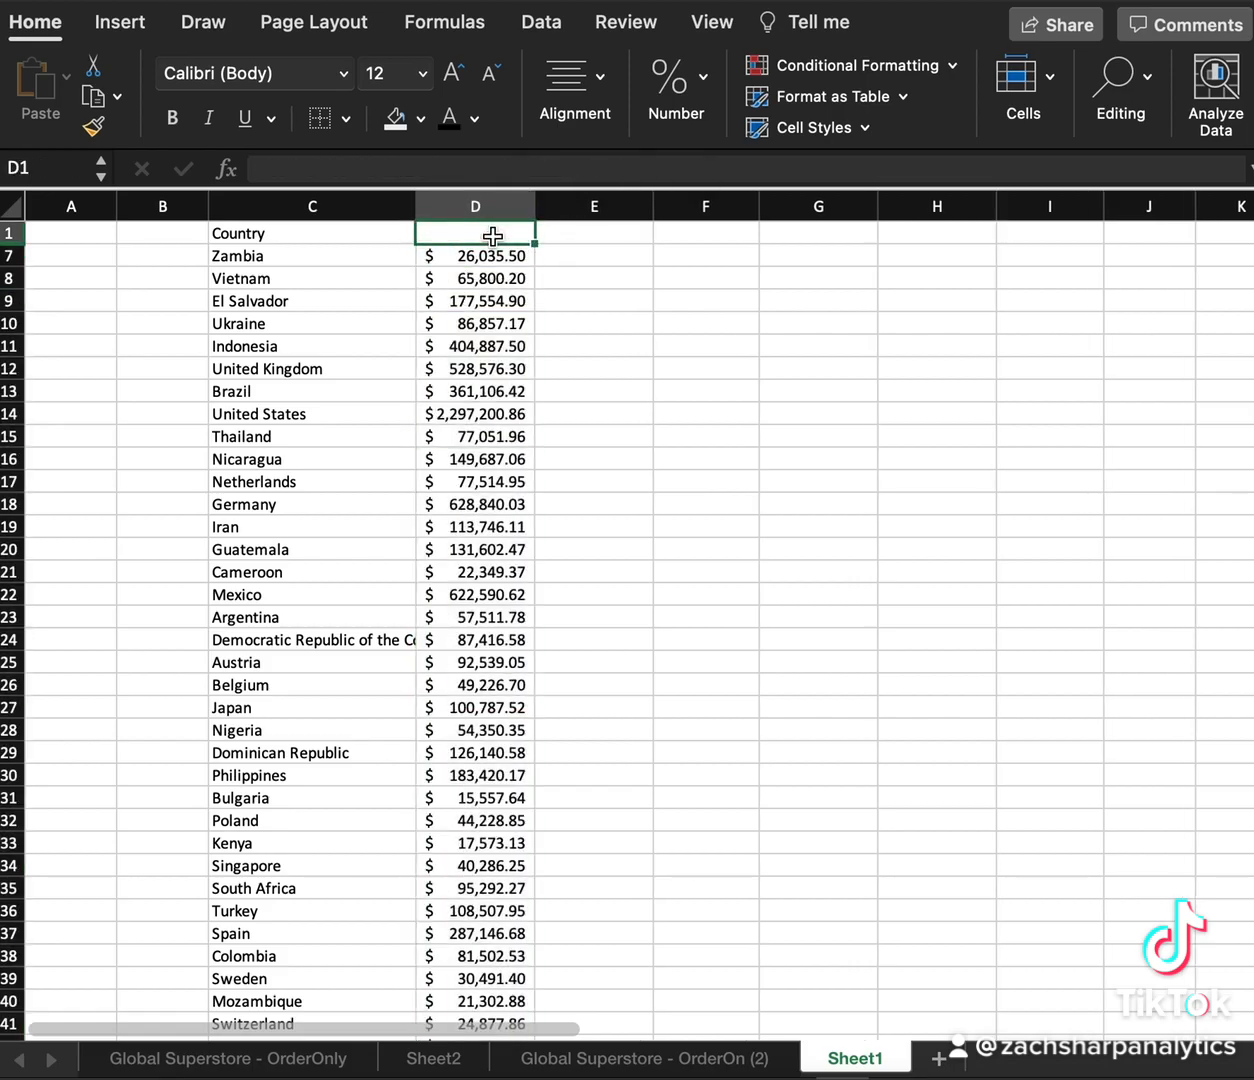
text(TOta)
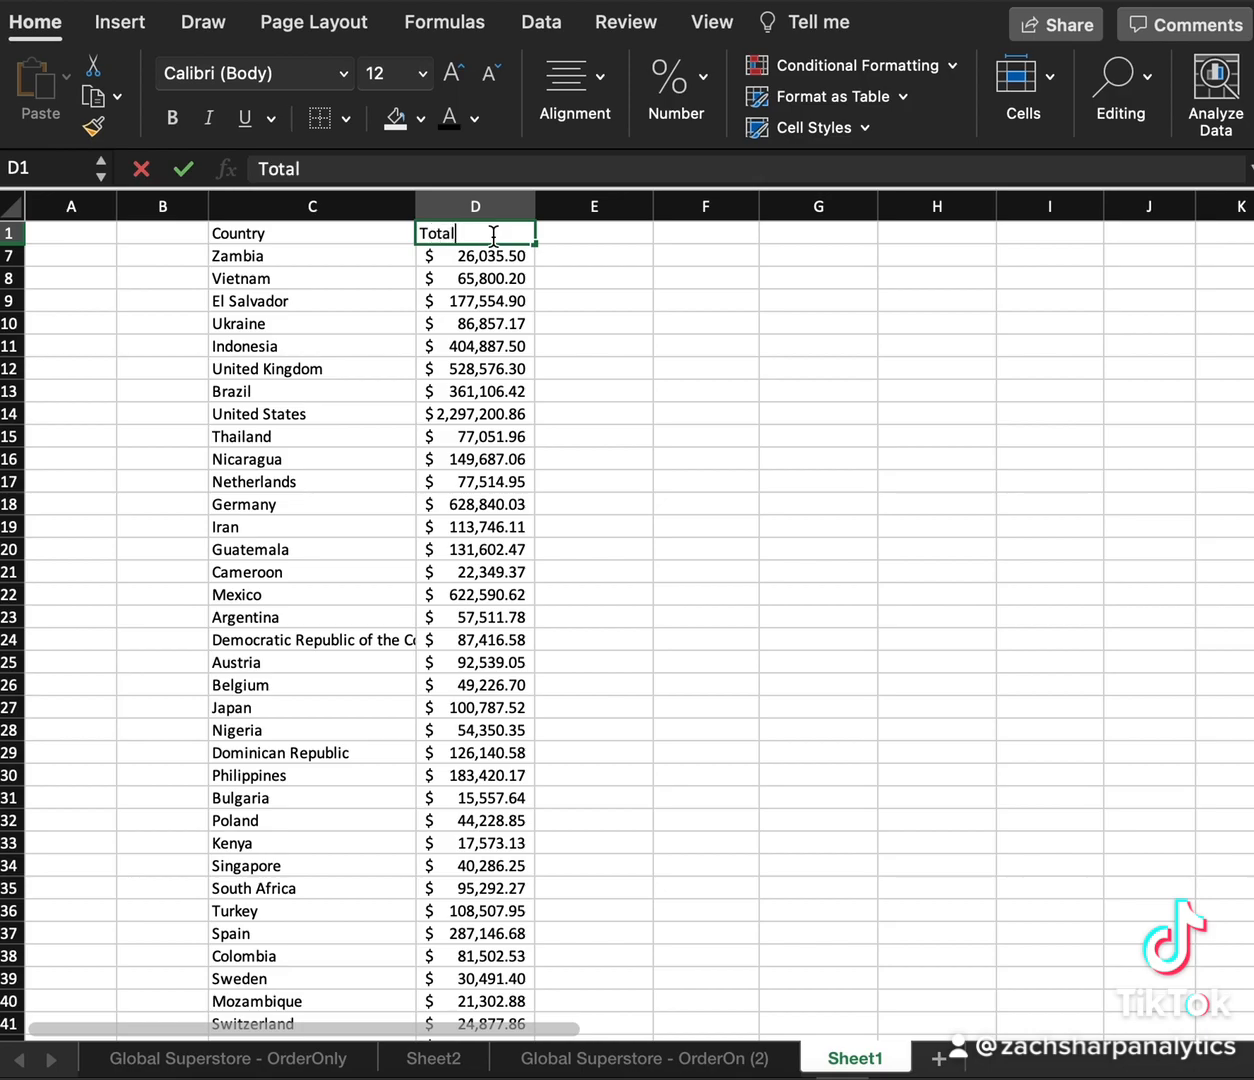
key(Return)
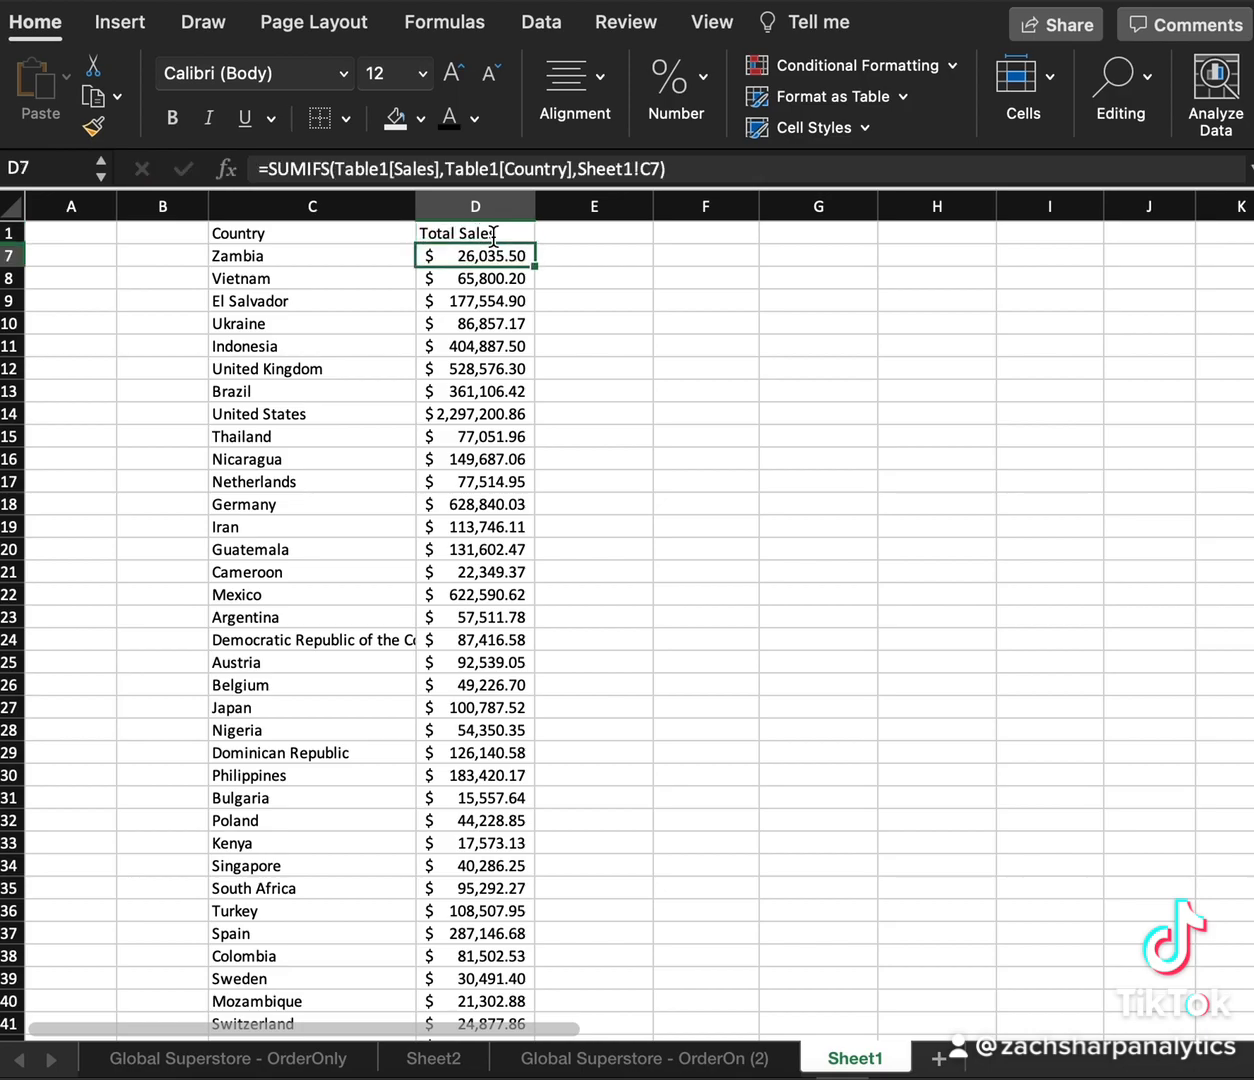
click(493, 236)
key(shift+Left)
key(cmd+b)
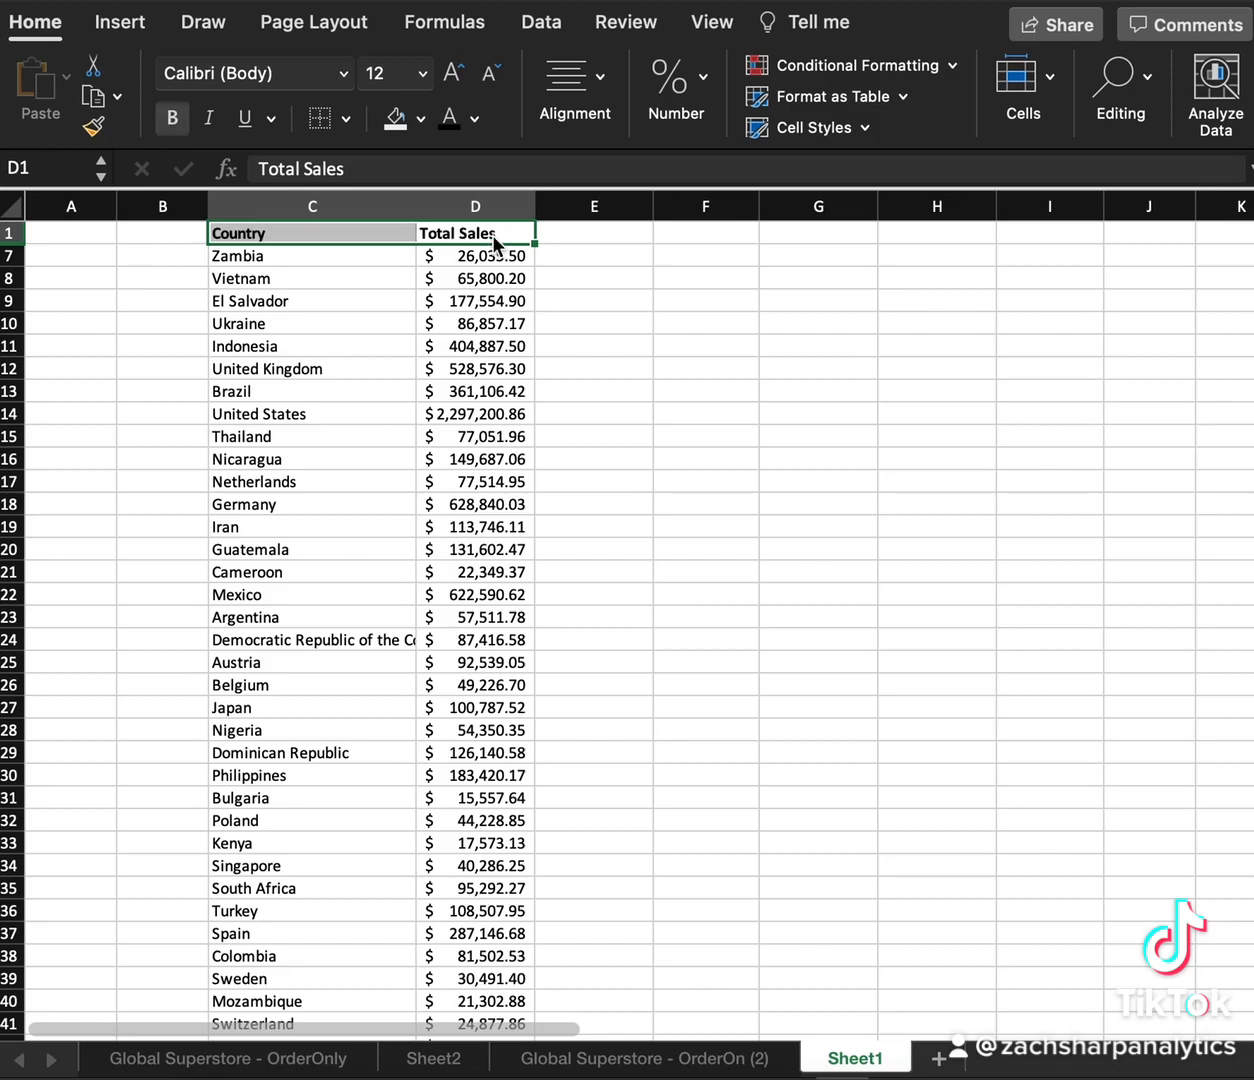
click(581, 324)
click(351, 402)
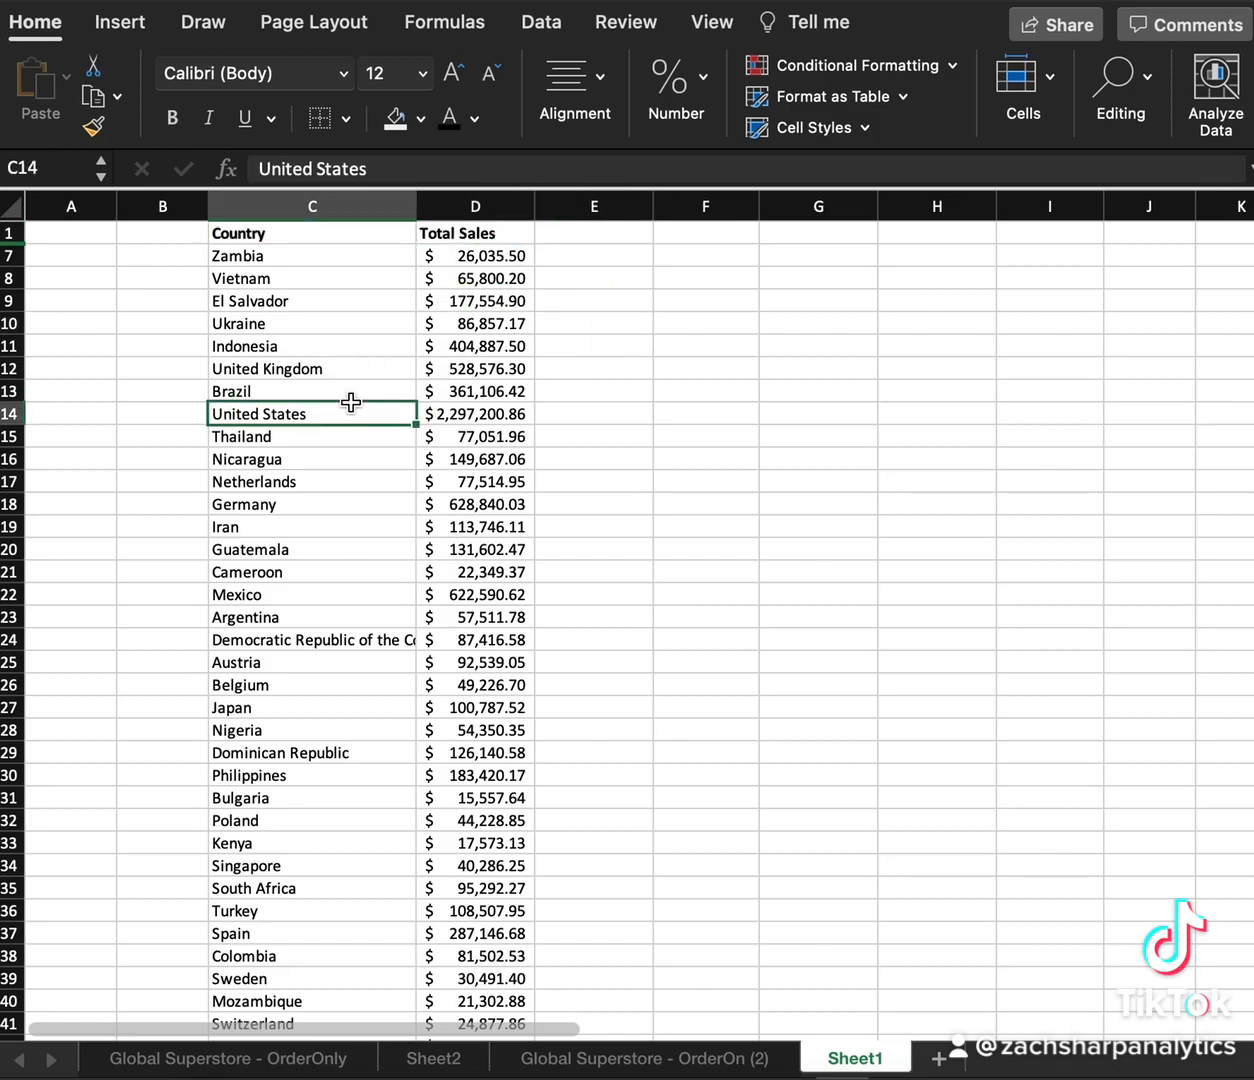
key(super+a)
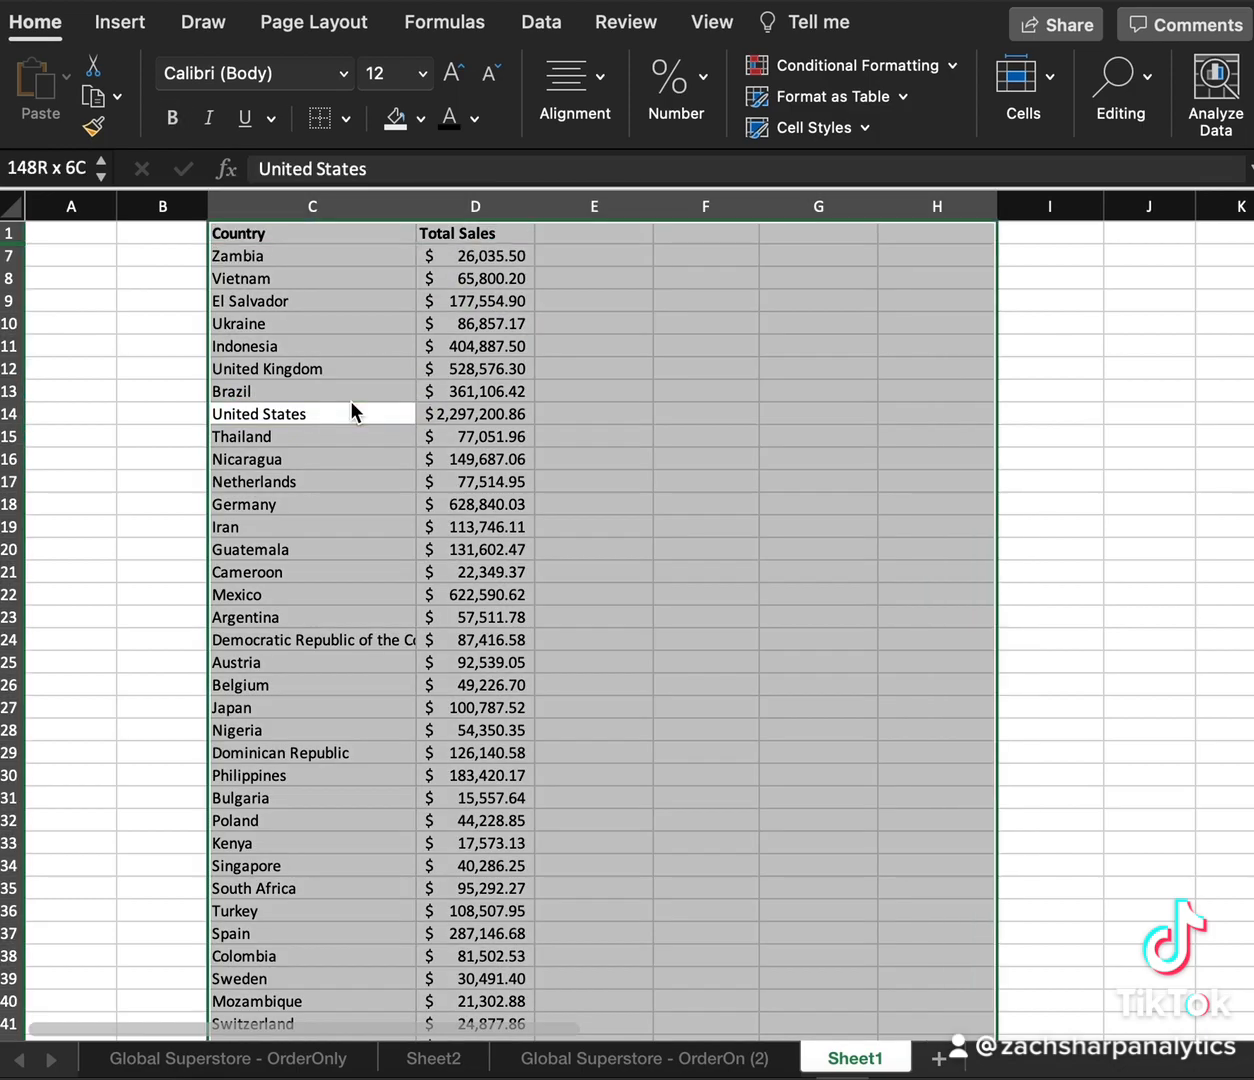
click(333, 344)
key(super+a)
click(342, 290)
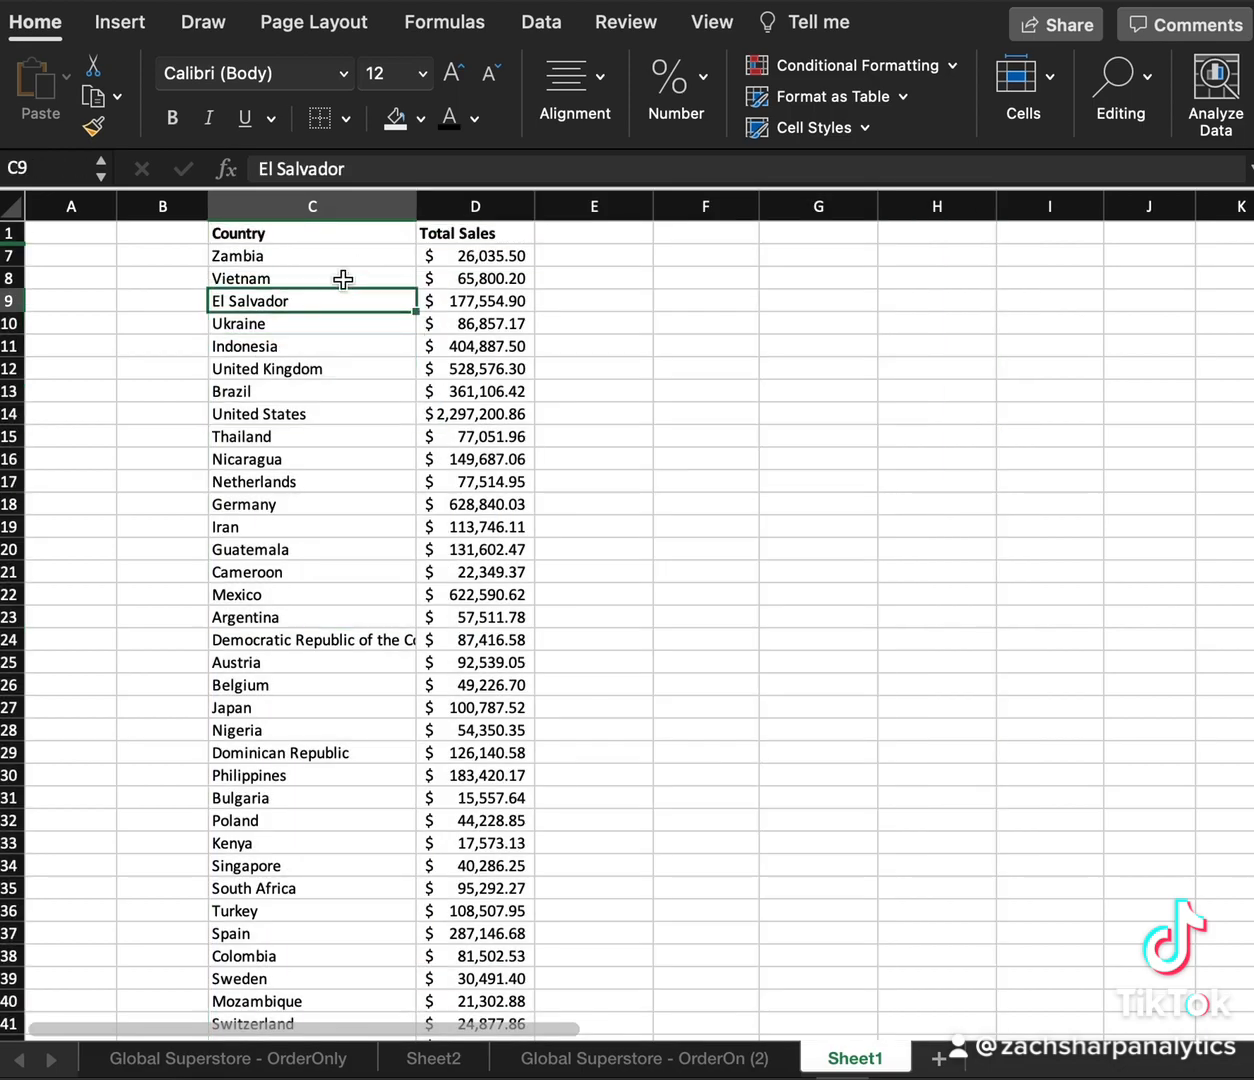
Step: Insert a Filled Map chart from the Country and Total Sales data and place it beside the table, clear of column D
drag(354, 232, 432, 238)
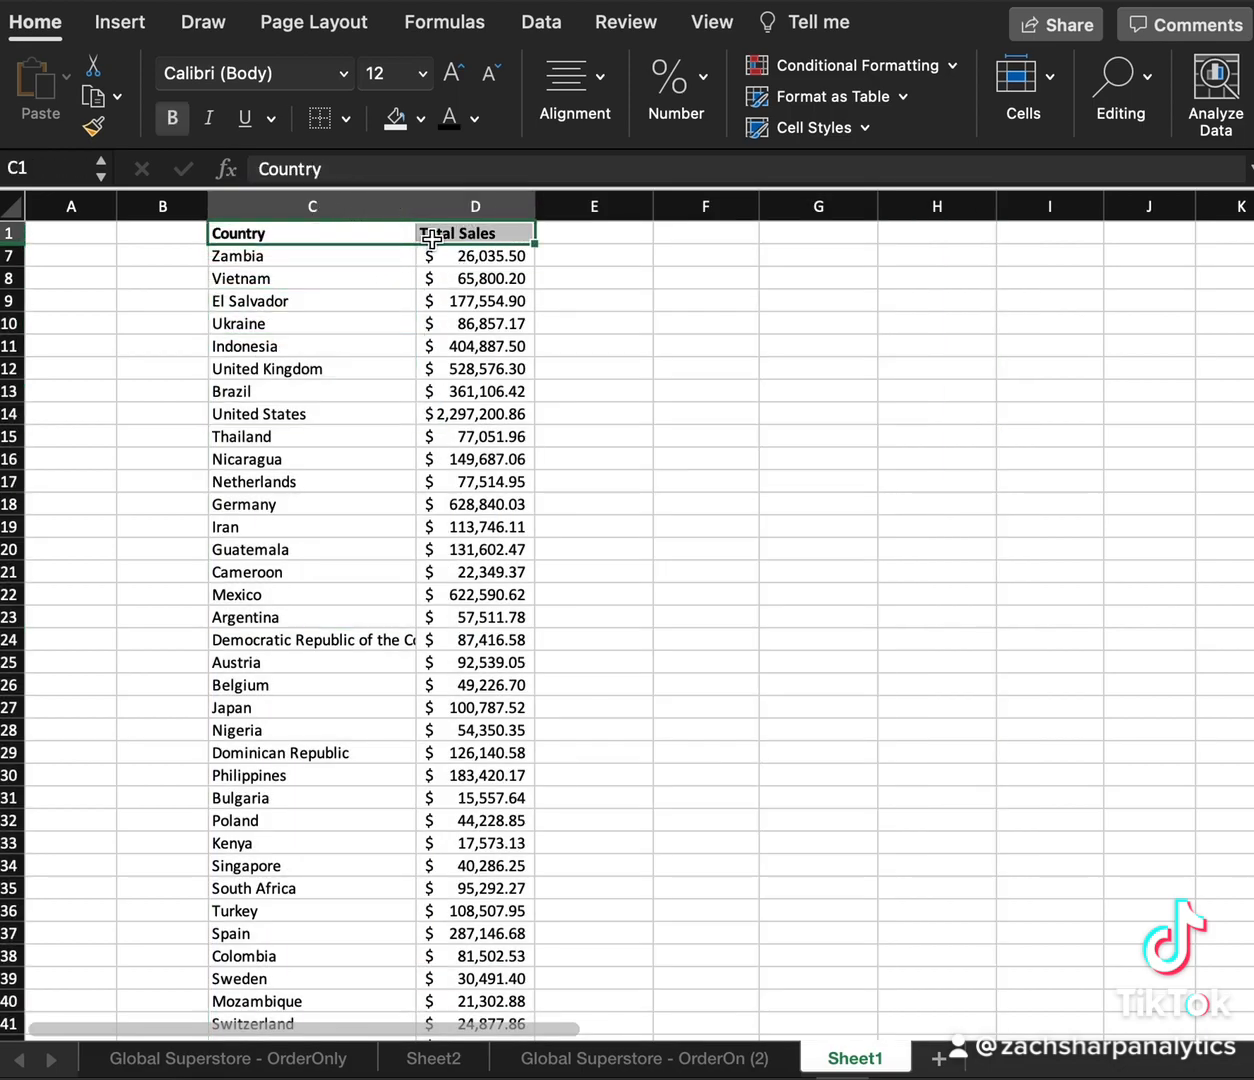
key(super+shift+Down)
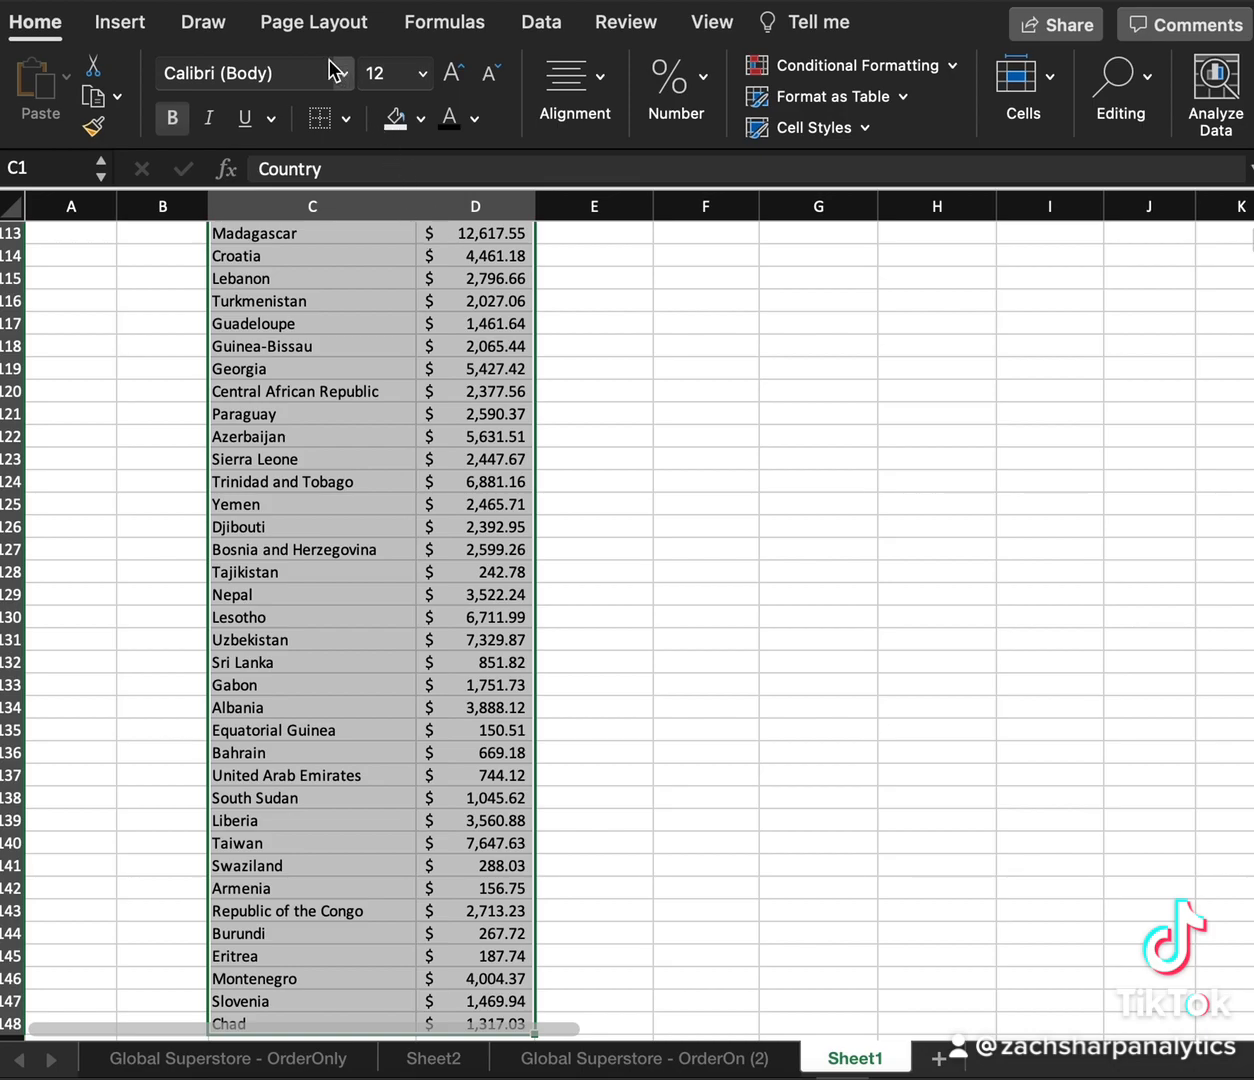
click(124, 34)
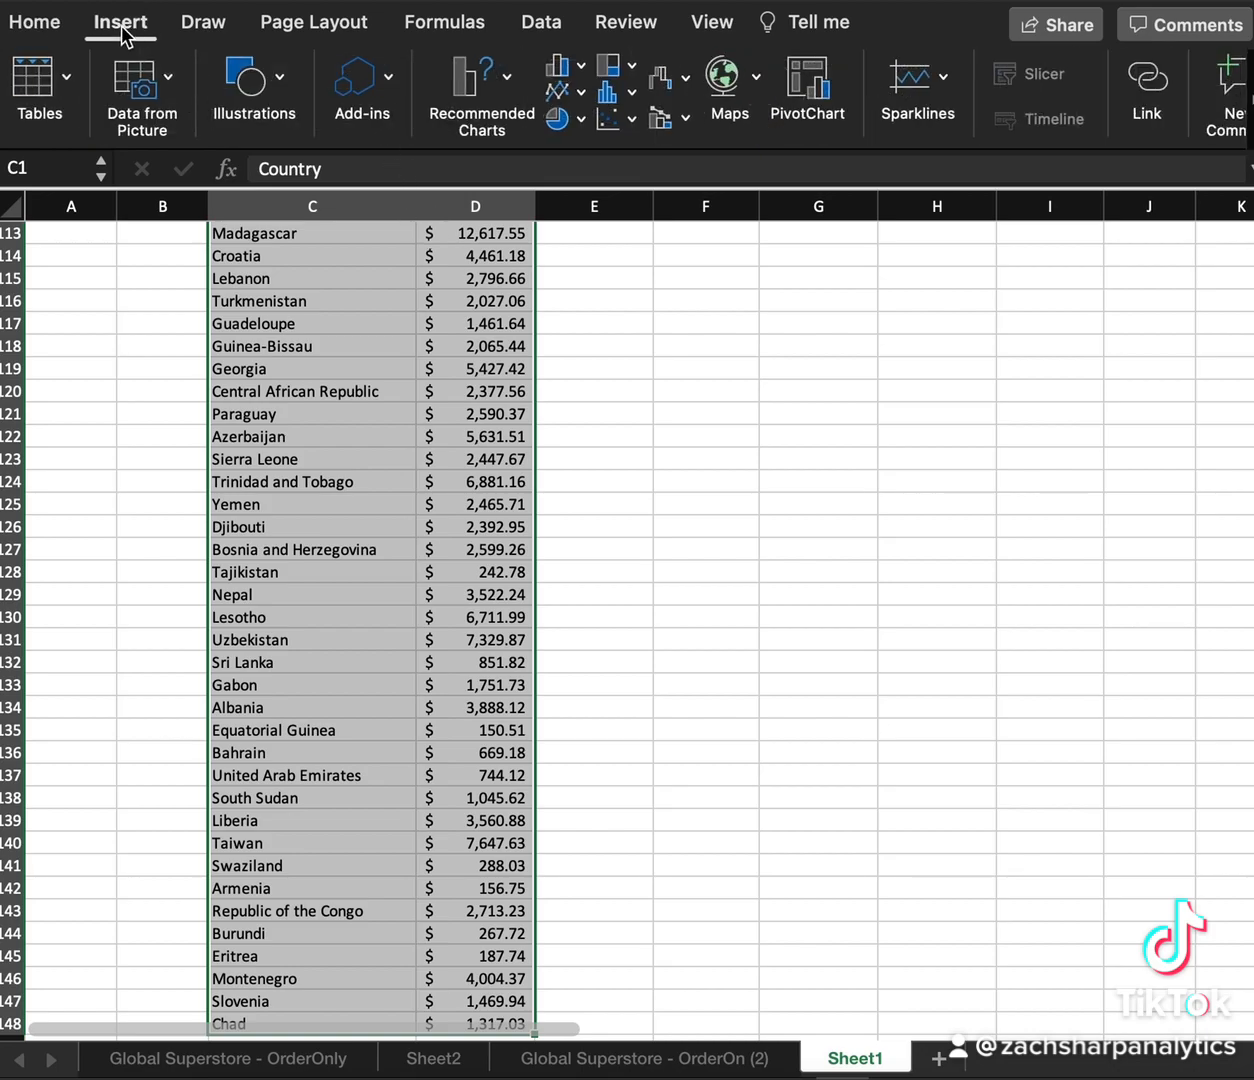
click(736, 101)
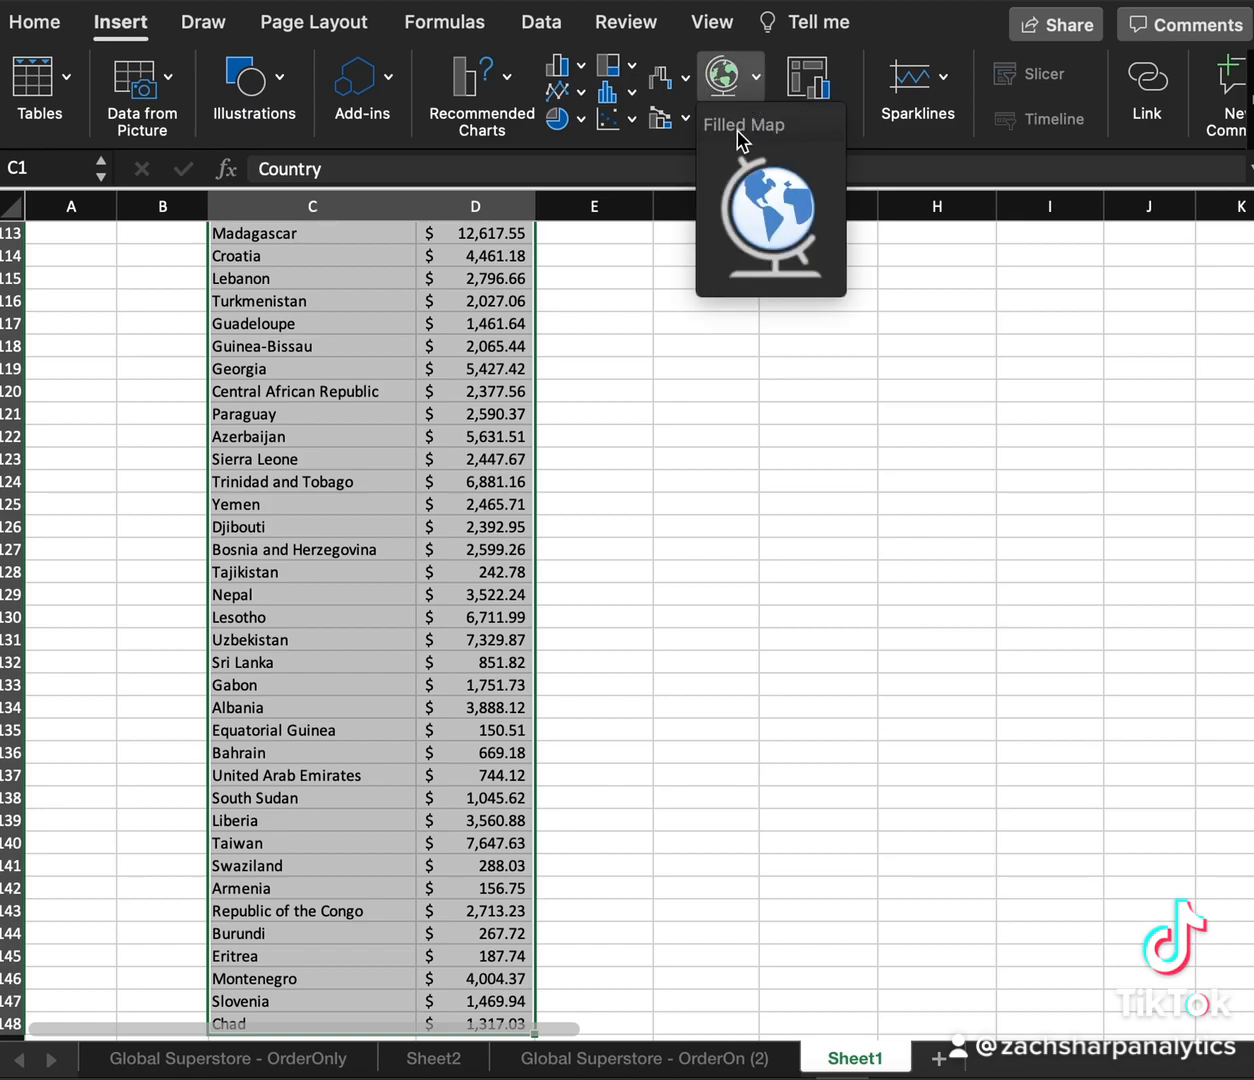
click(745, 195)
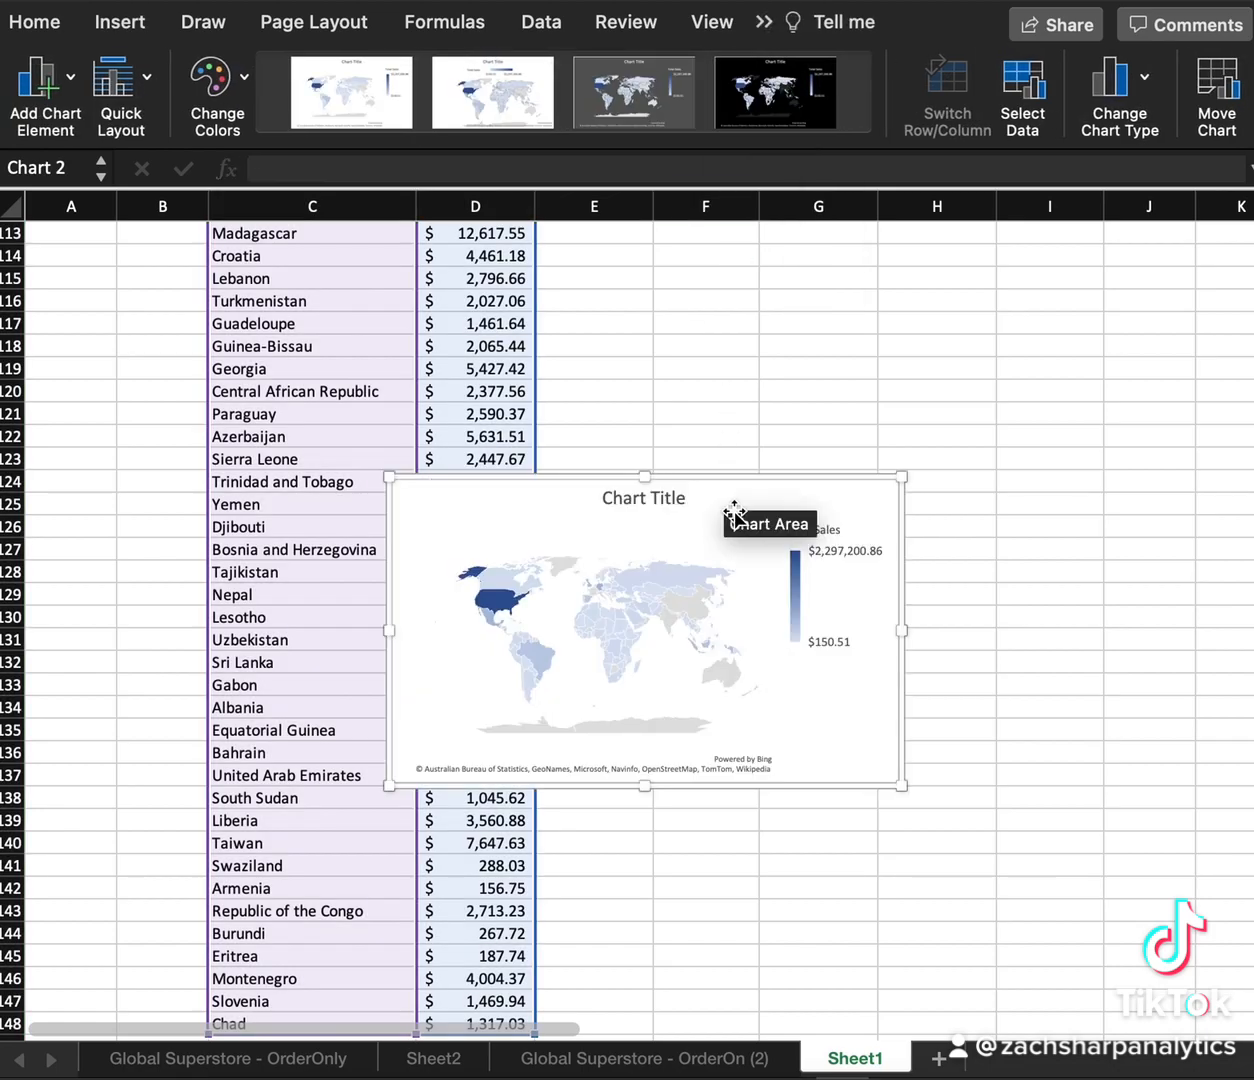
drag(720, 487, 918, 291)
Step: Change the map chart's title to "Sales by Country" and make it bold
click(860, 305)
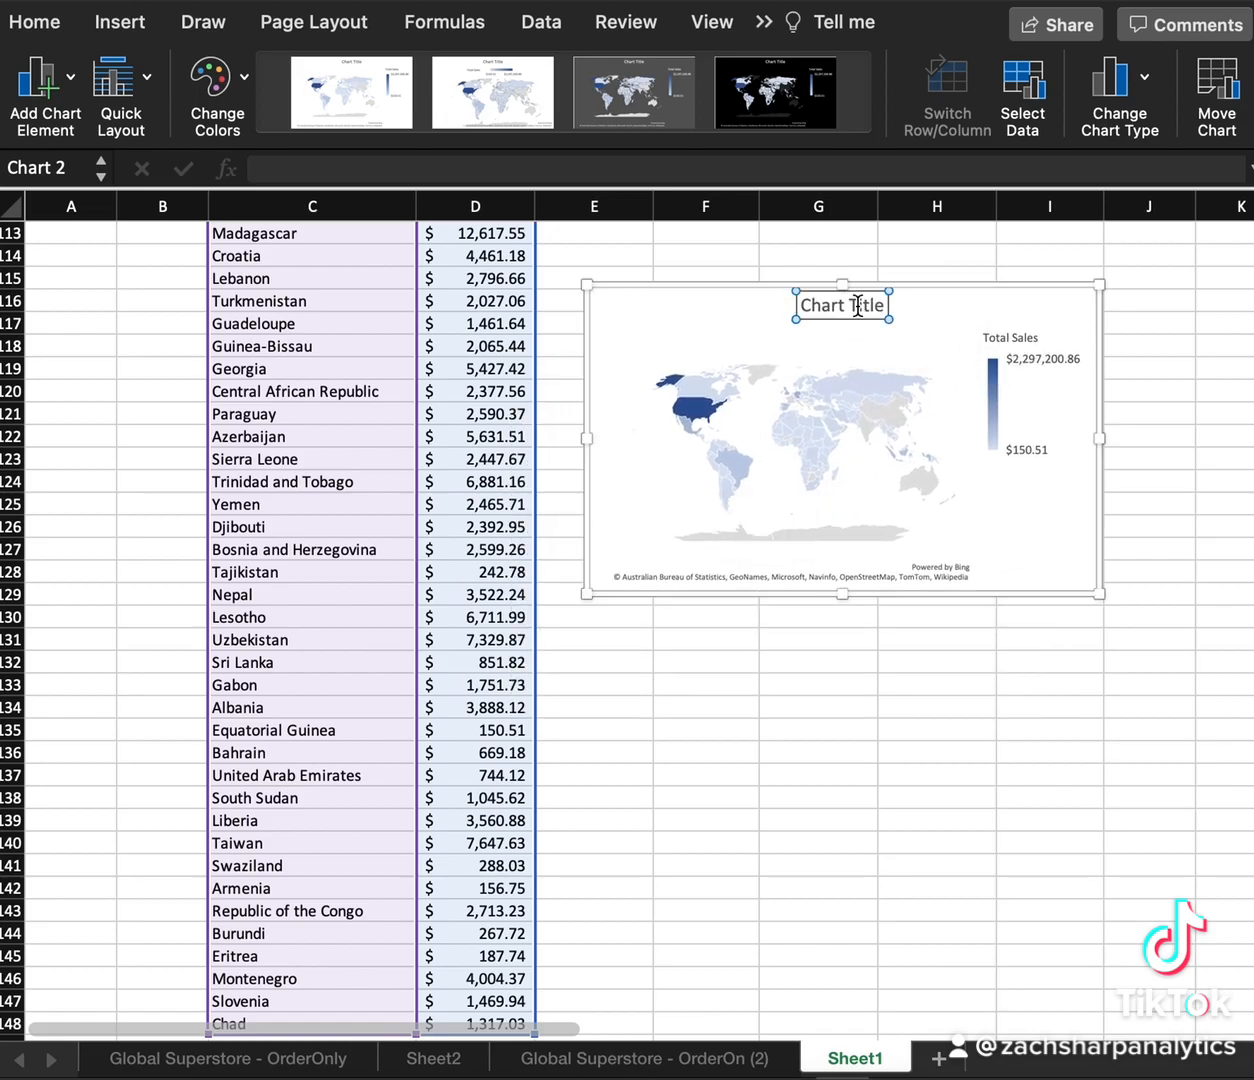
double_click(858, 305)
triple_click(858, 305)
text(Sales by Country)
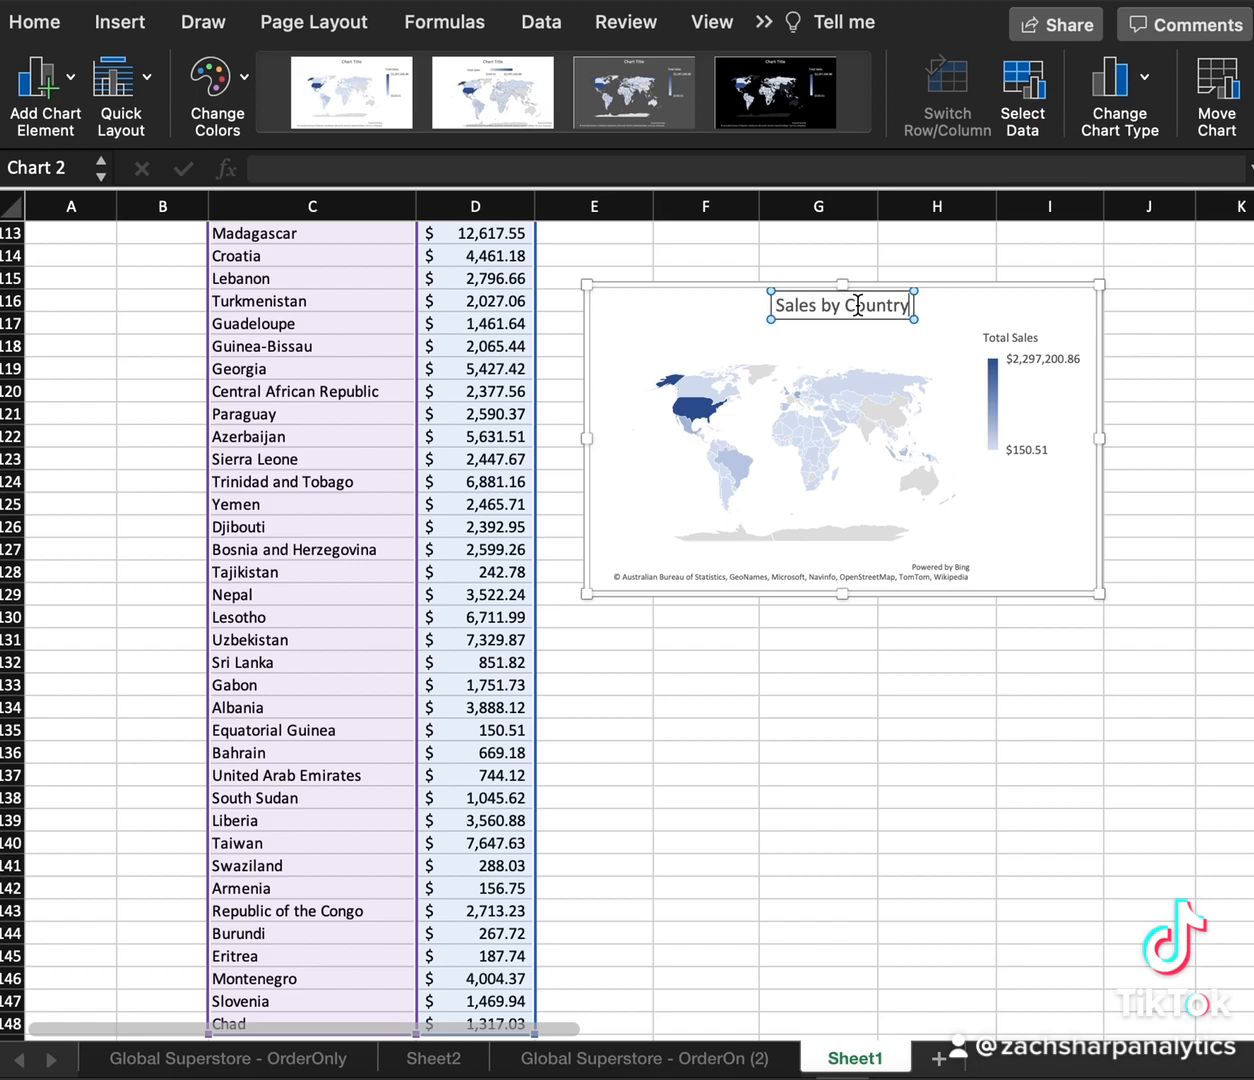
triple_click(858, 305)
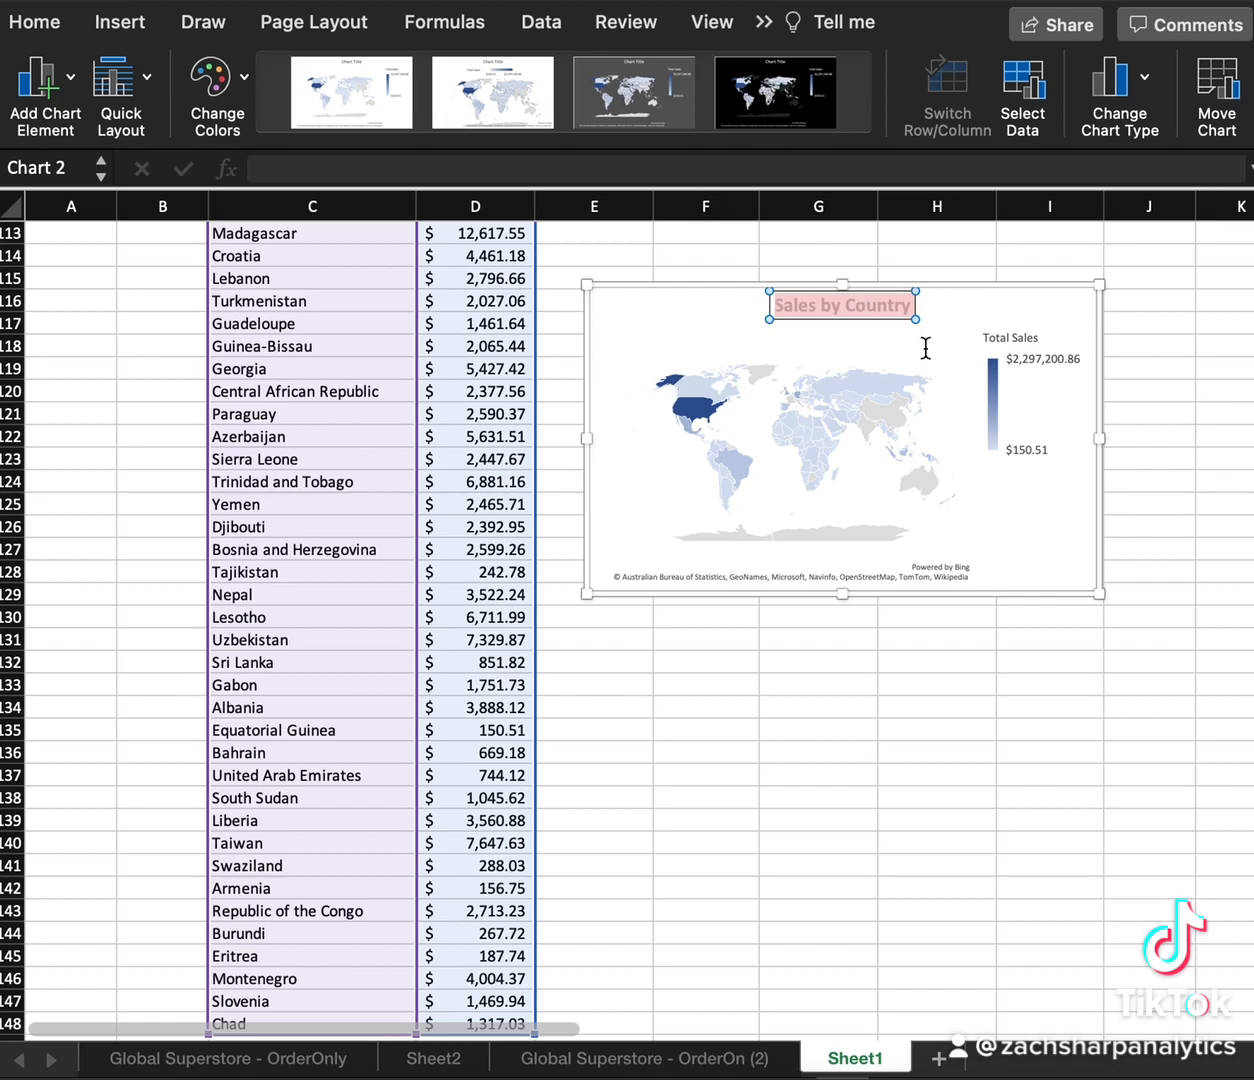
Step: Apply the black-background chart style to the map and set the title's font color to green
click(775, 92)
click(845, 760)
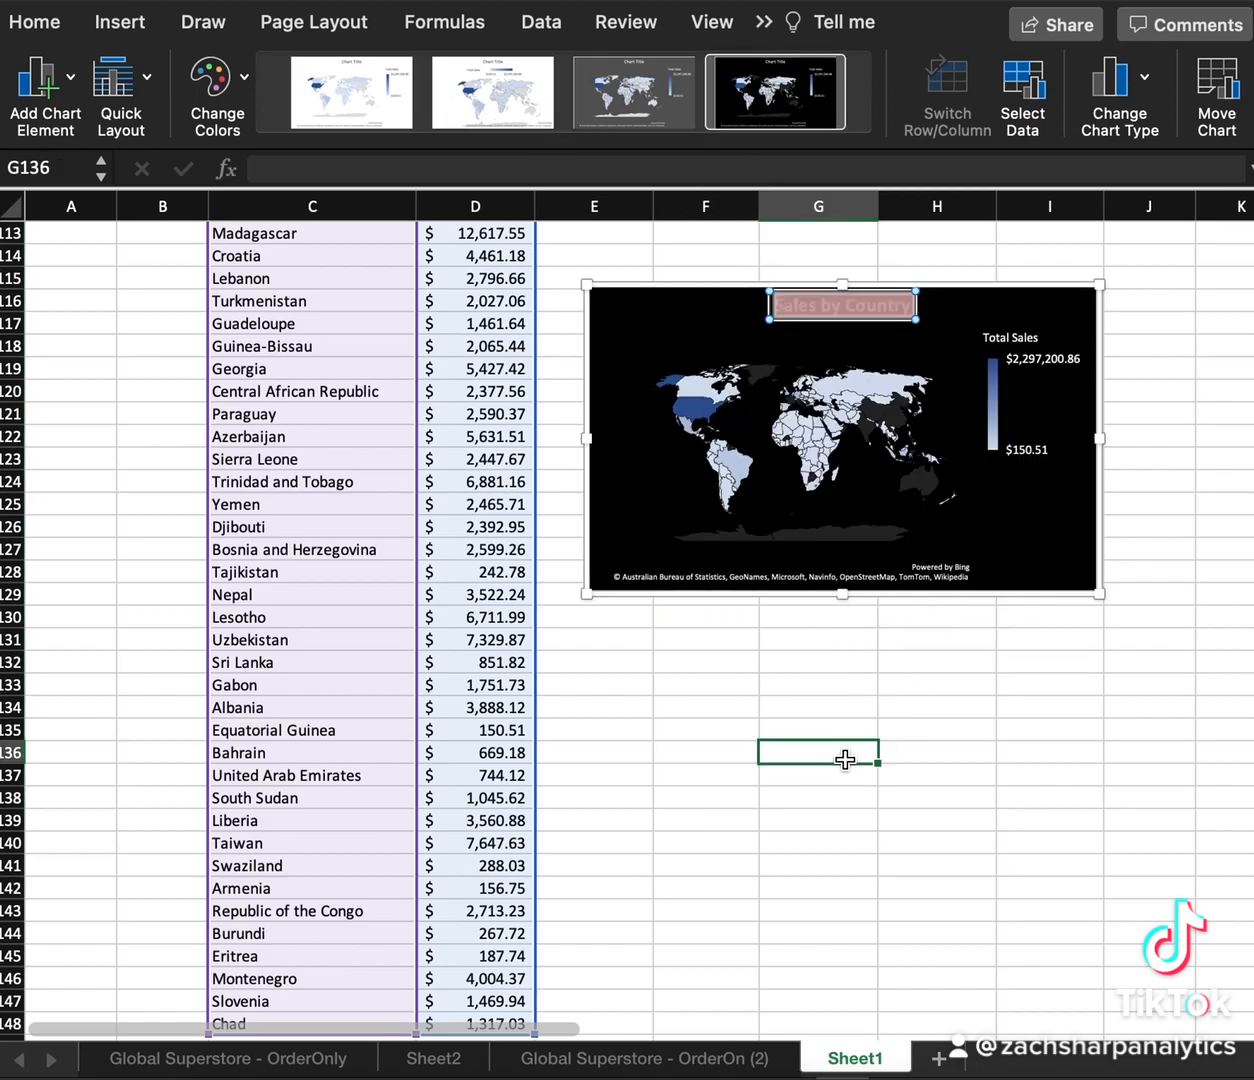
click(830, 310)
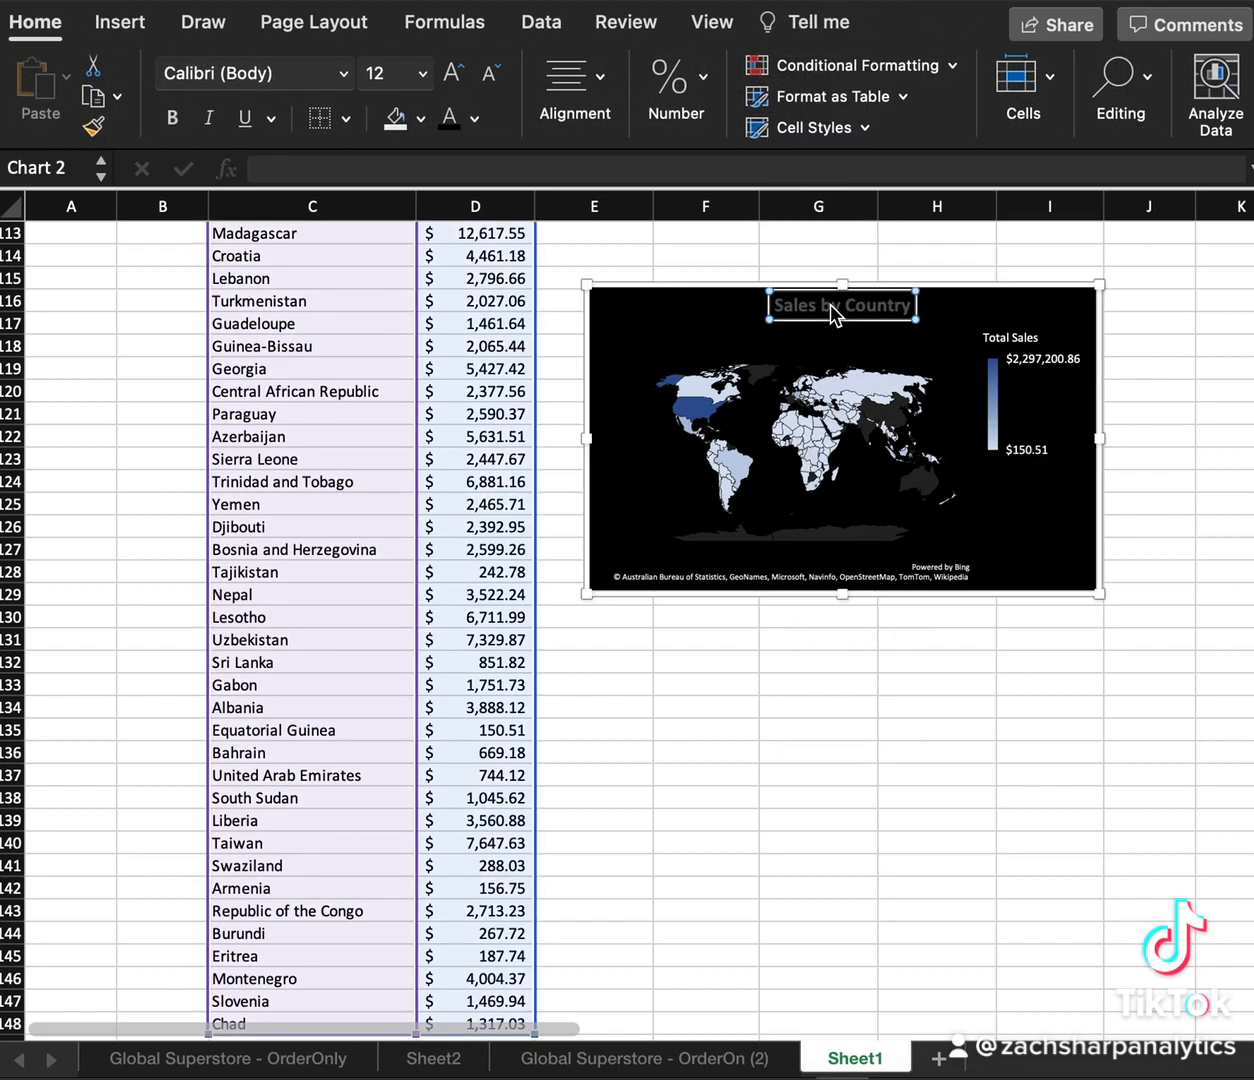
triple_click(831, 305)
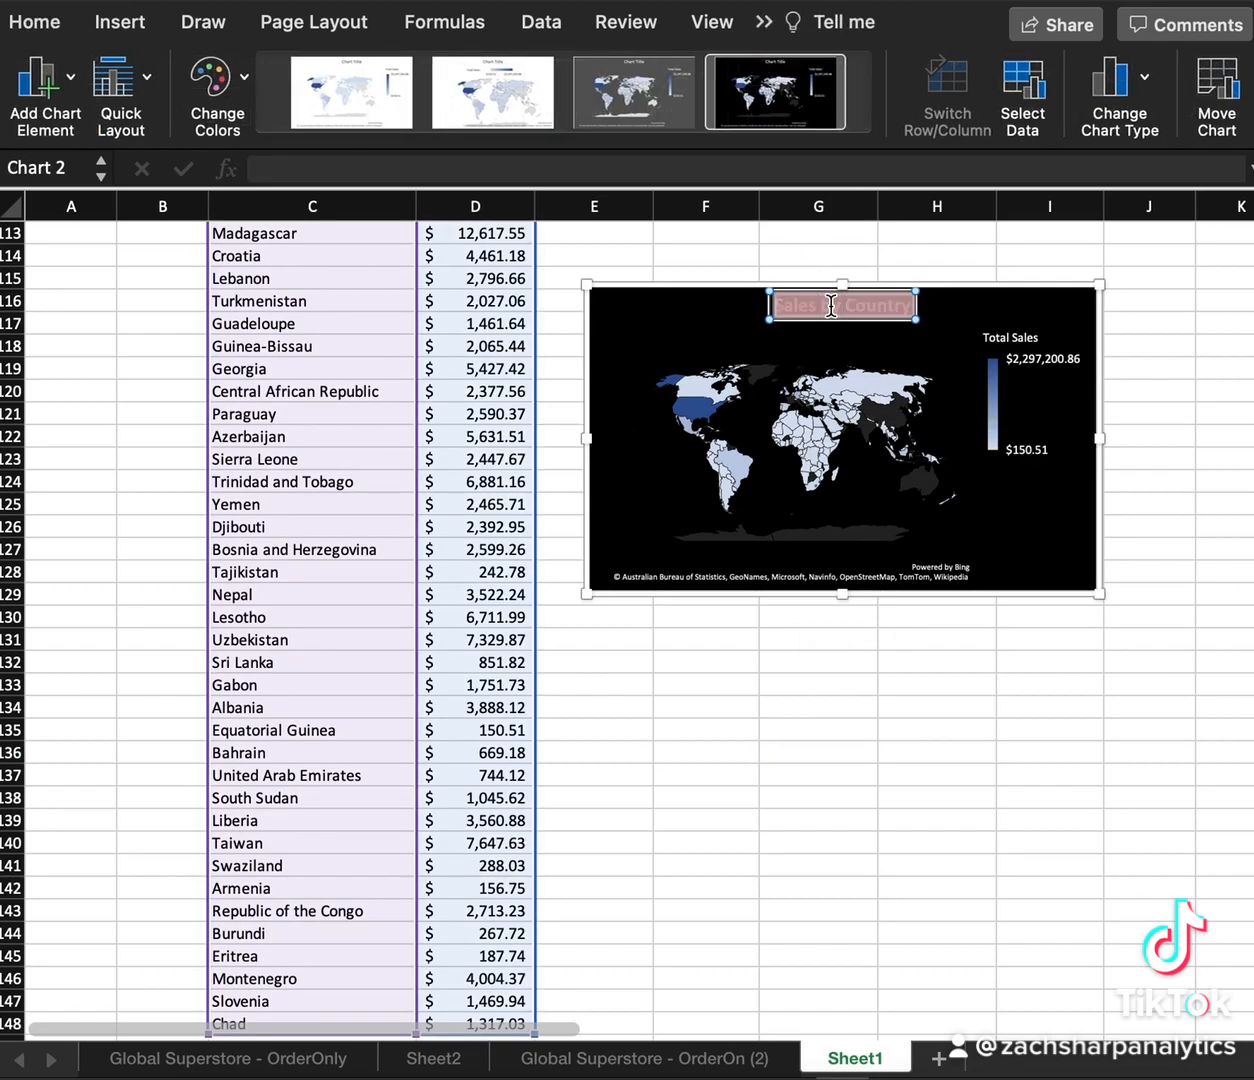
click(35, 21)
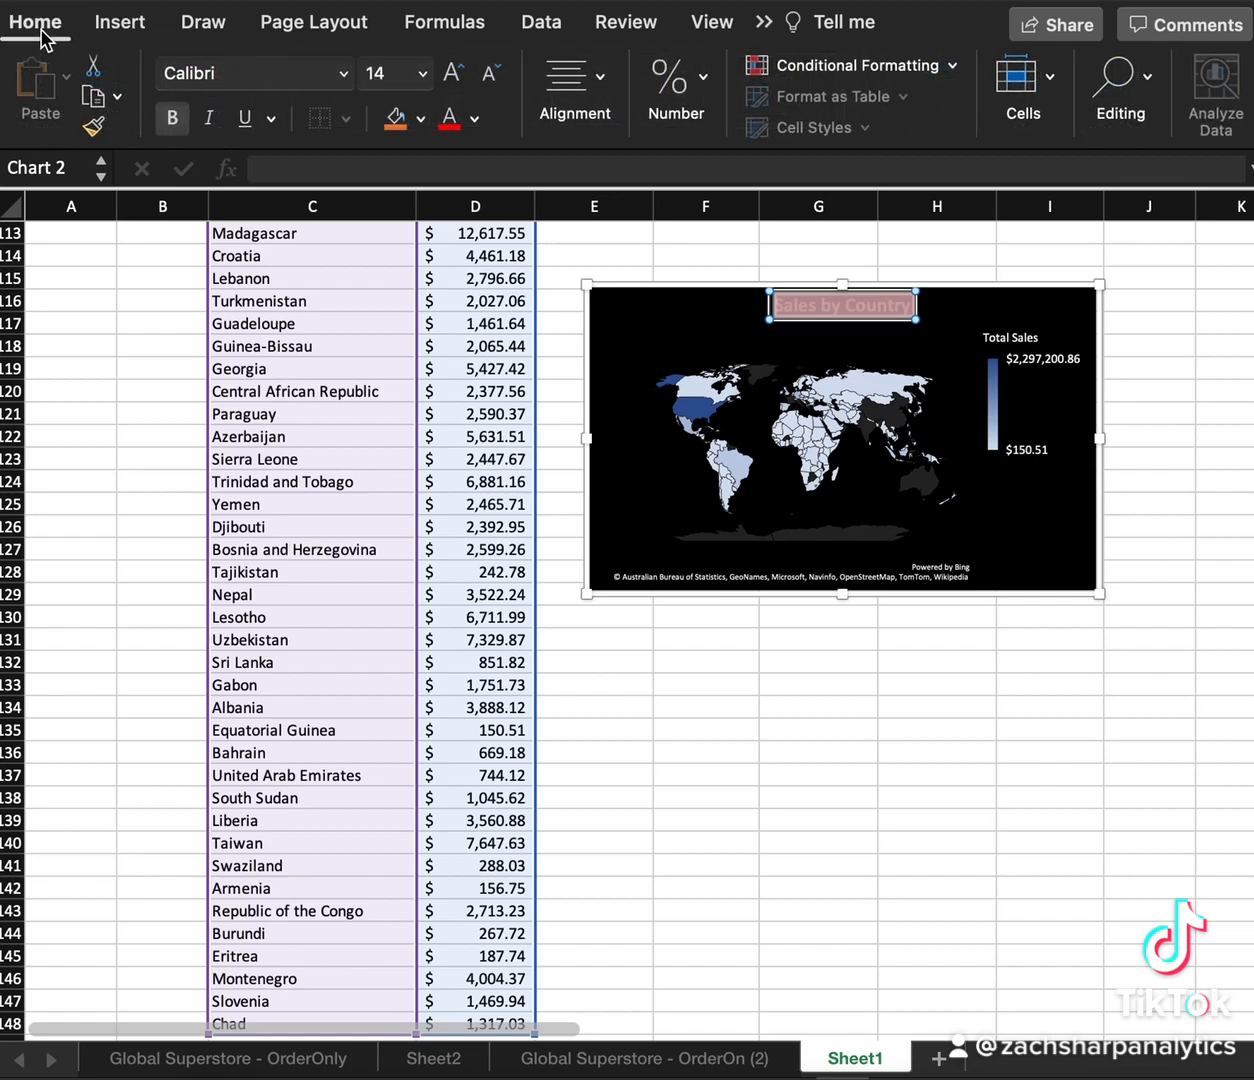
click(475, 119)
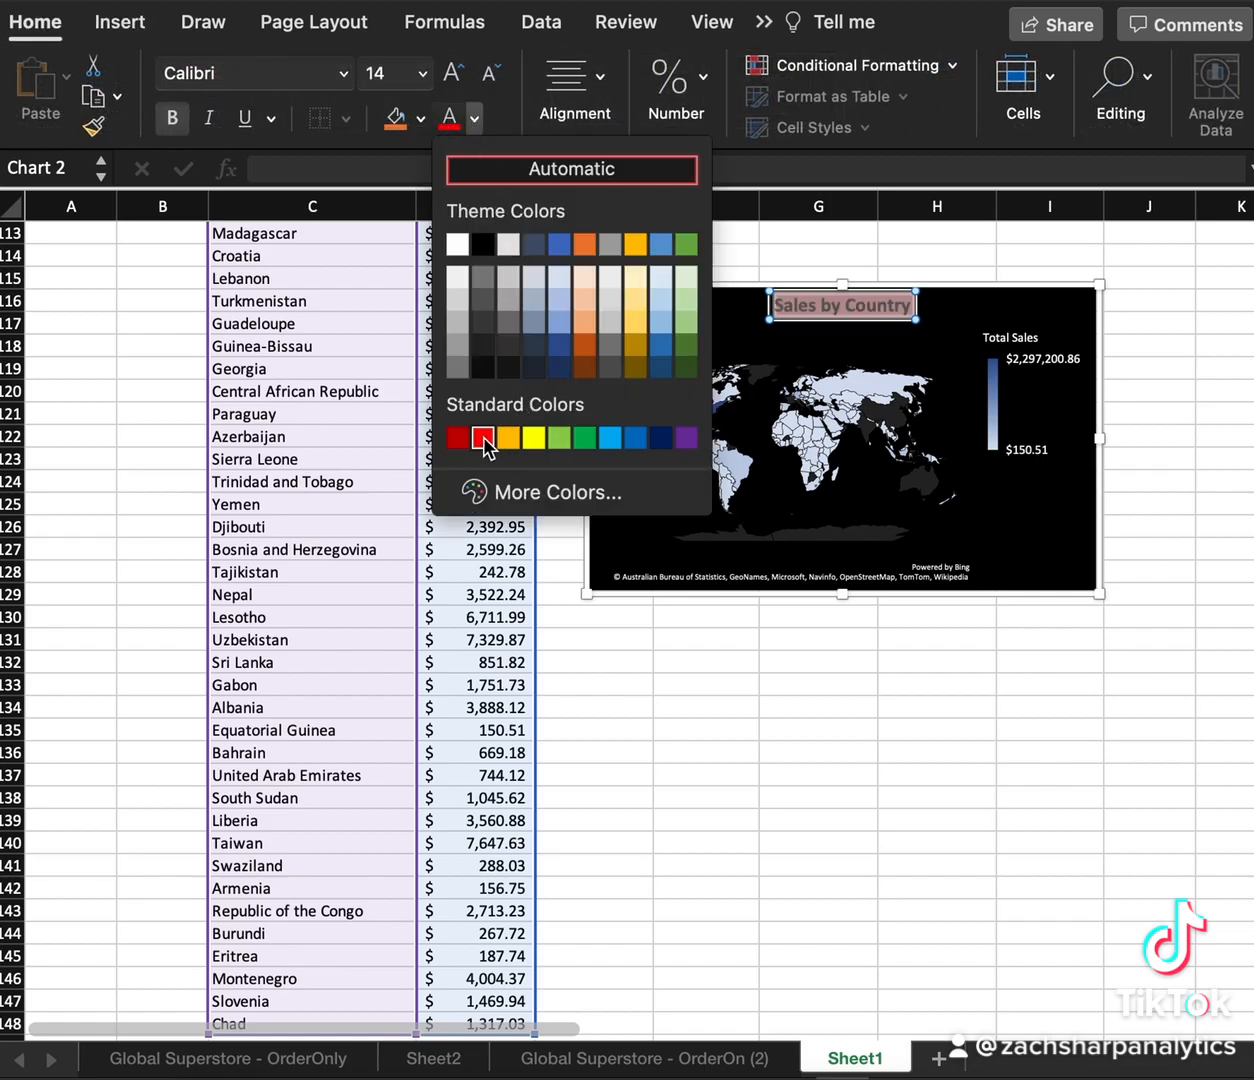
click(586, 438)
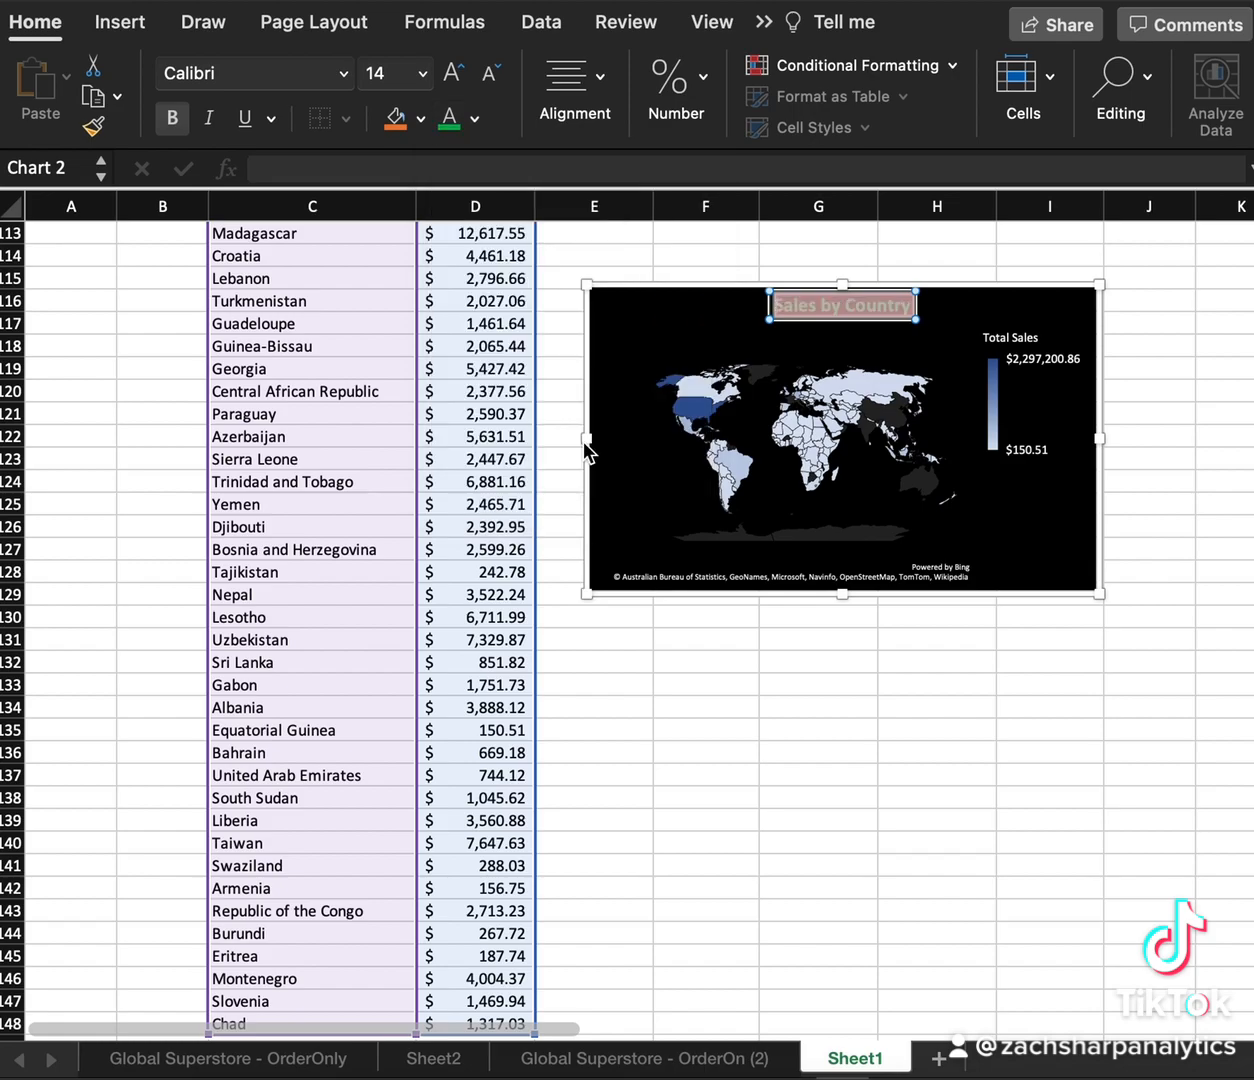
click(770, 707)
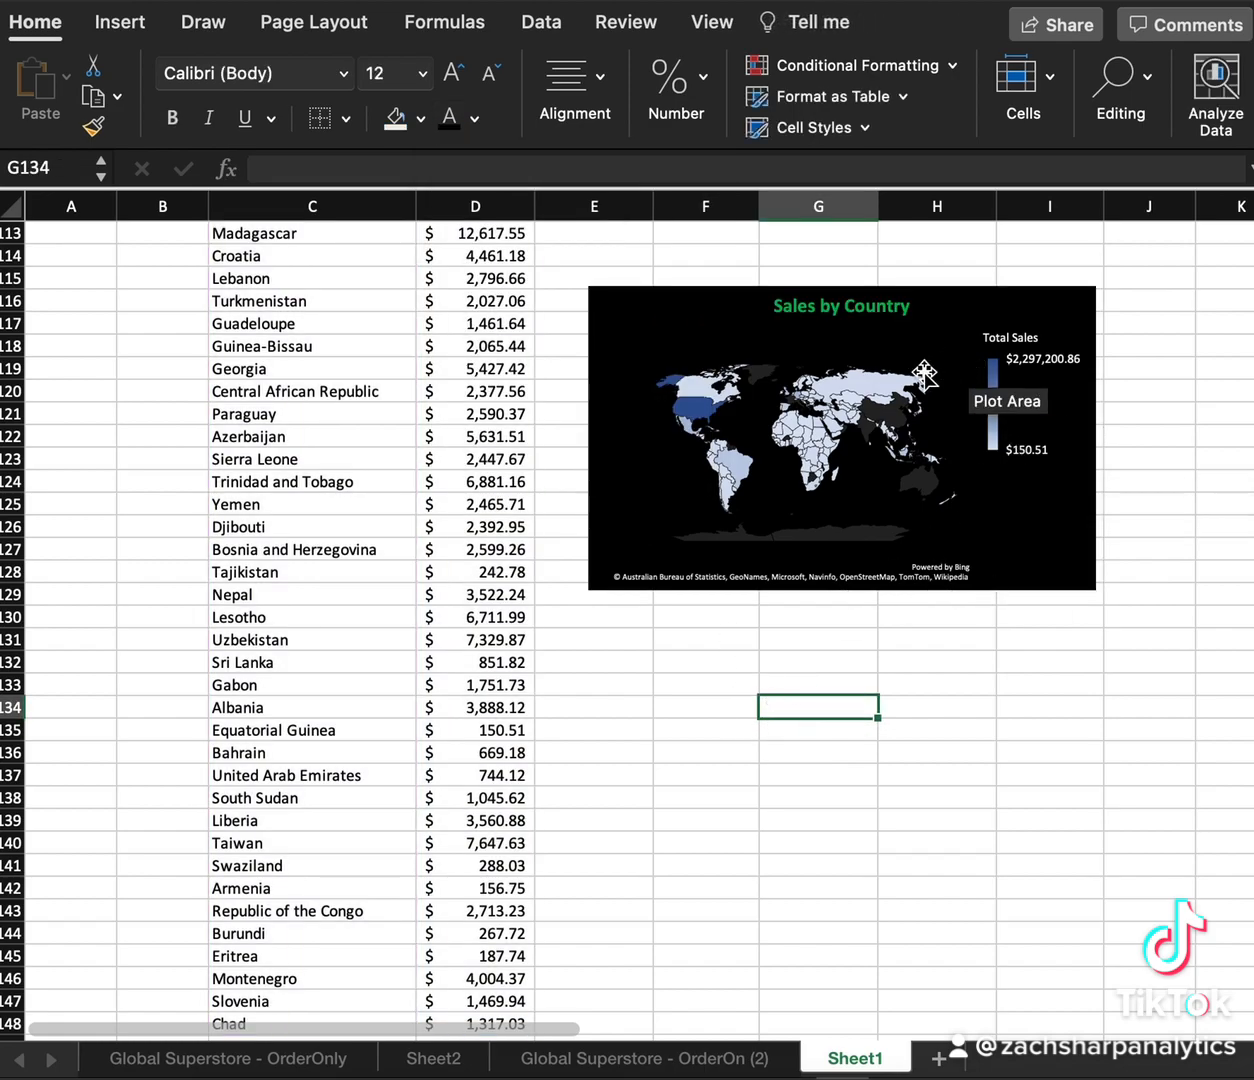
click(1200, 368)
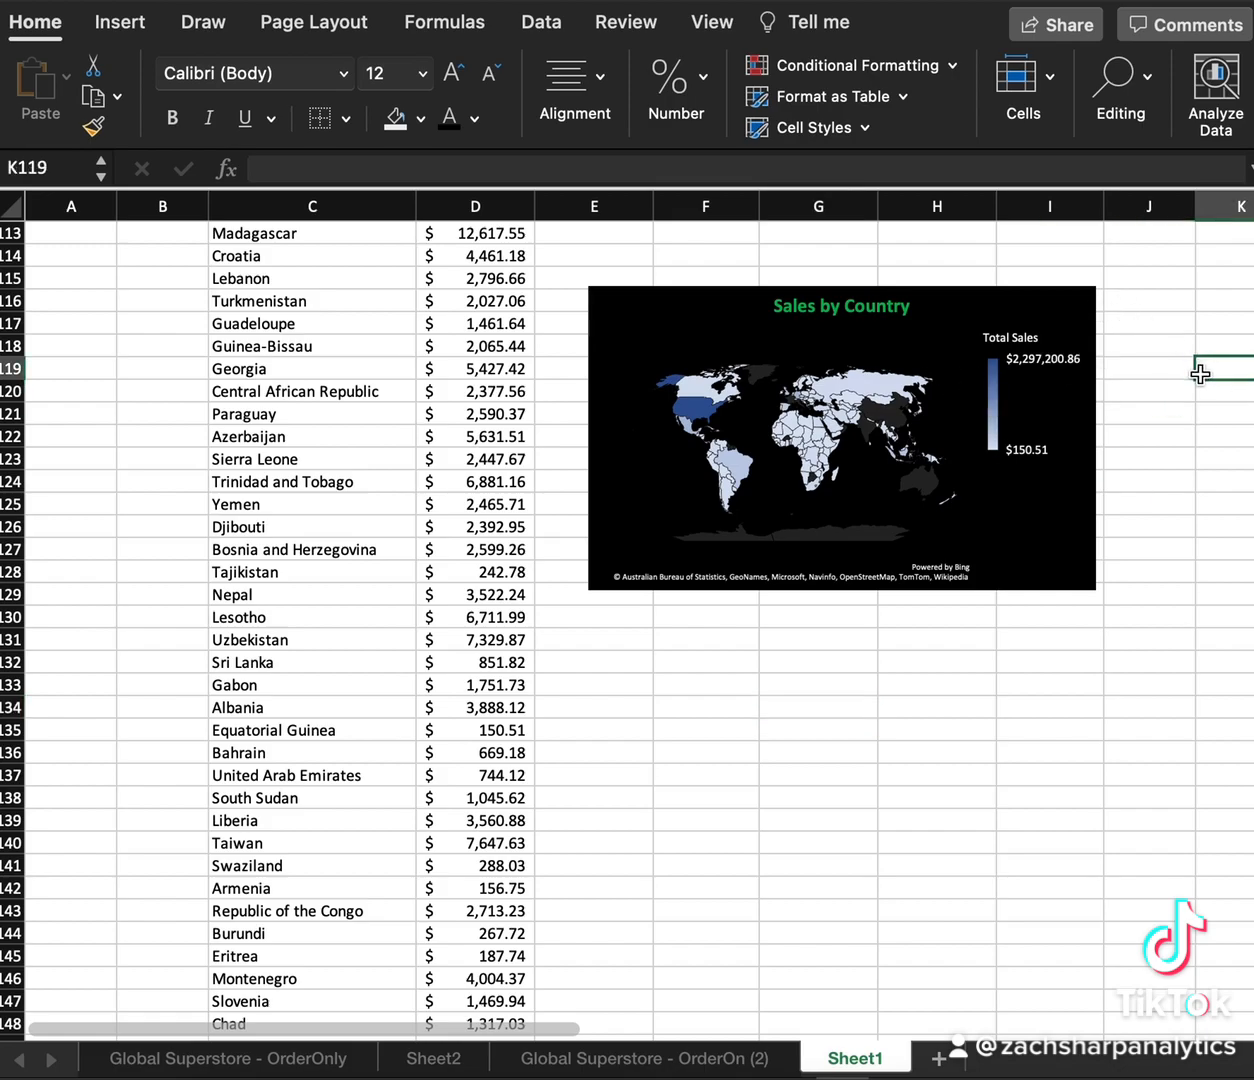
Step: Check the United States' total sales on the map and return to the start of the country list
scroll(899, 689, up, 5)
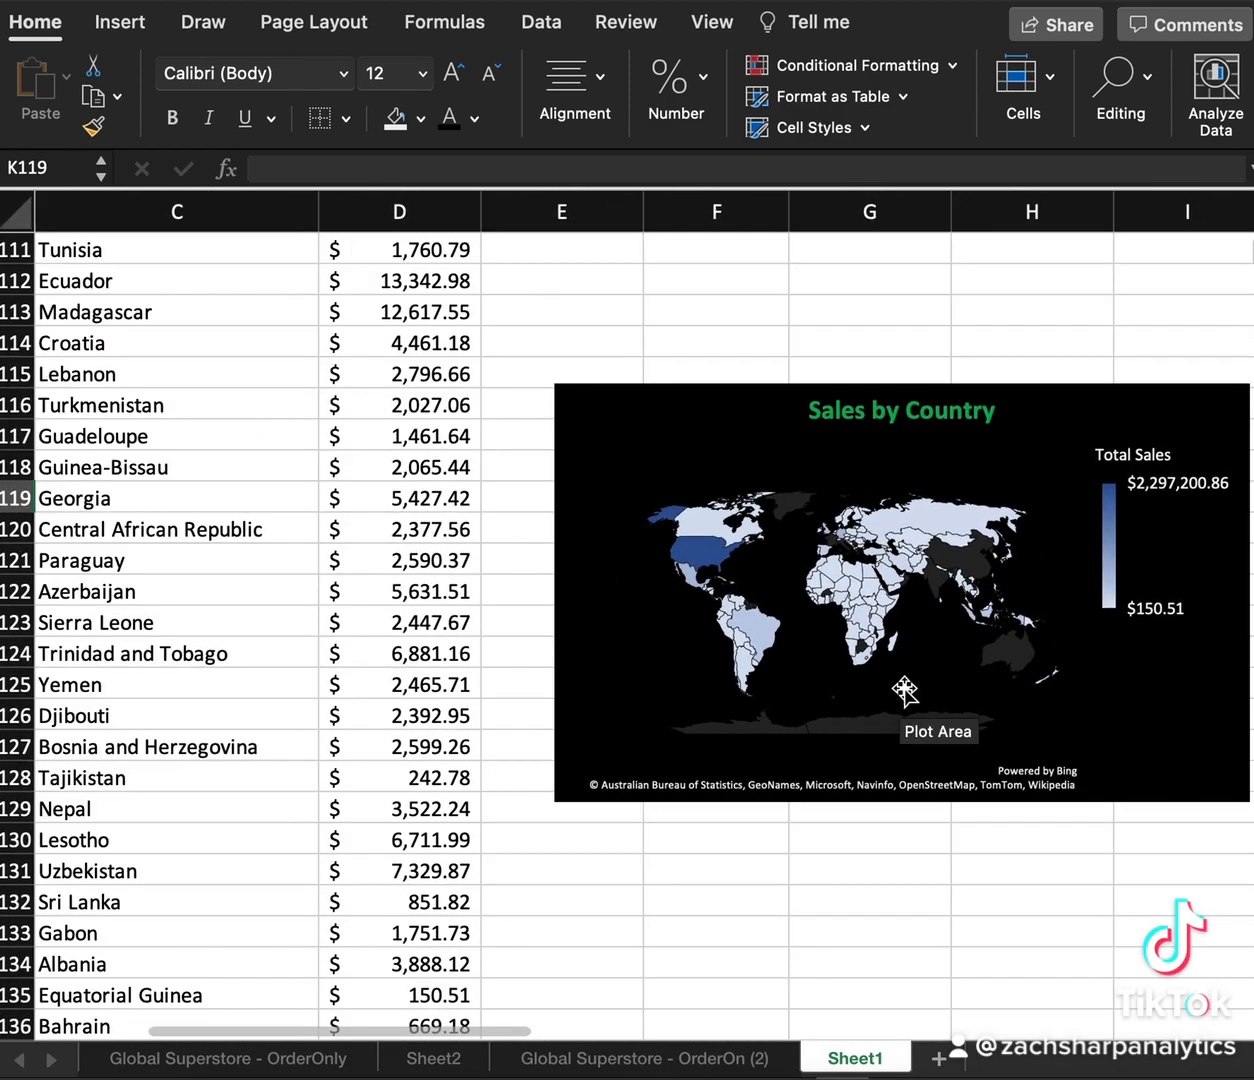
mouse_move(697, 551)
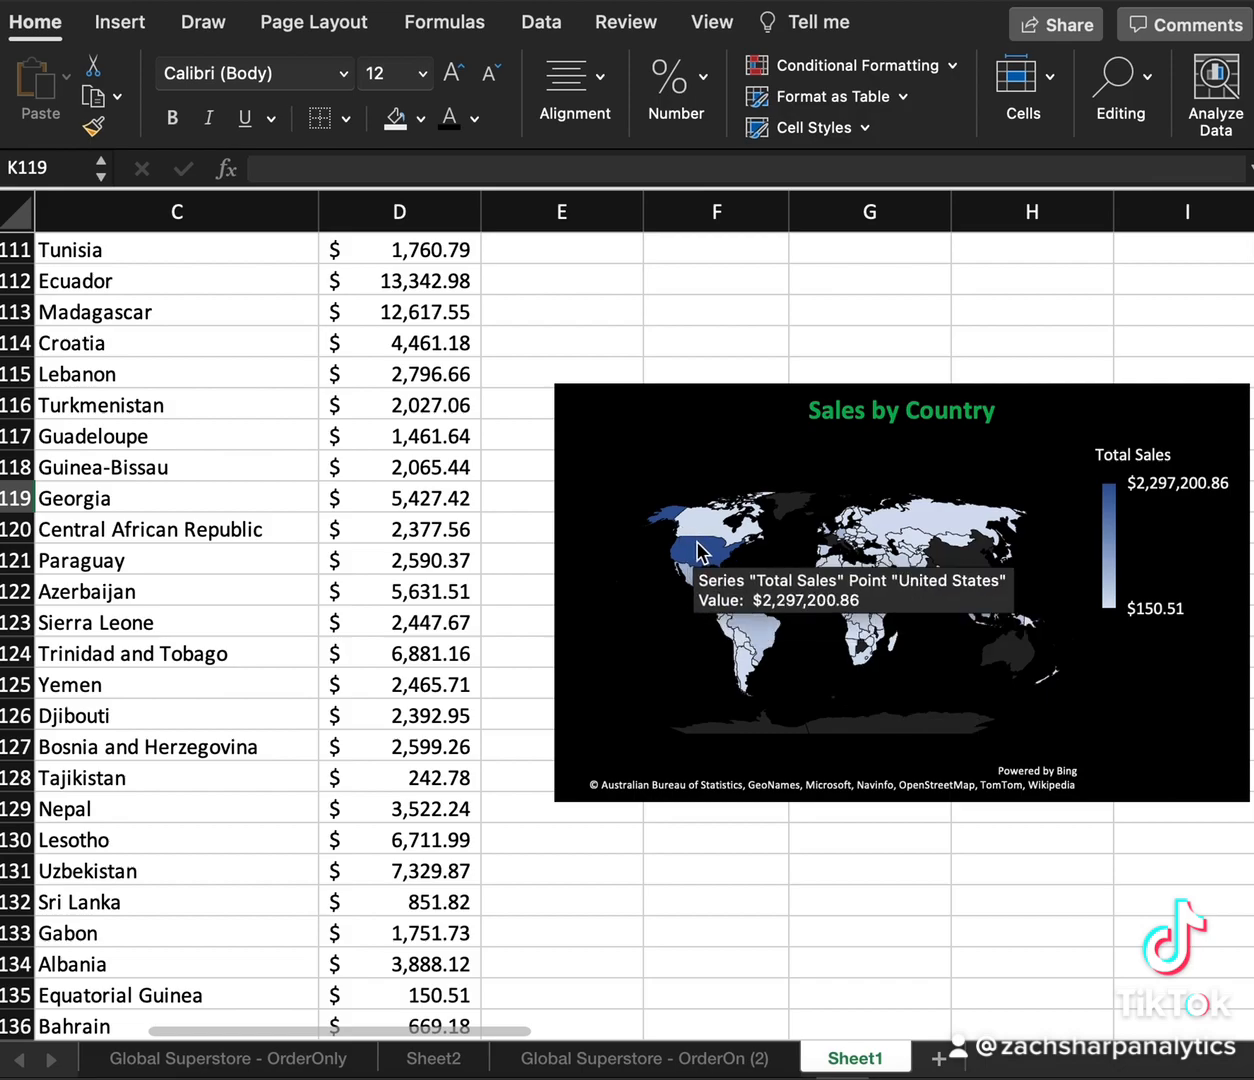
scroll(367, 549, up, 1)
scroll(367, 549, left, 1)
scroll(367, 549, up, 20)
click(328, 249)
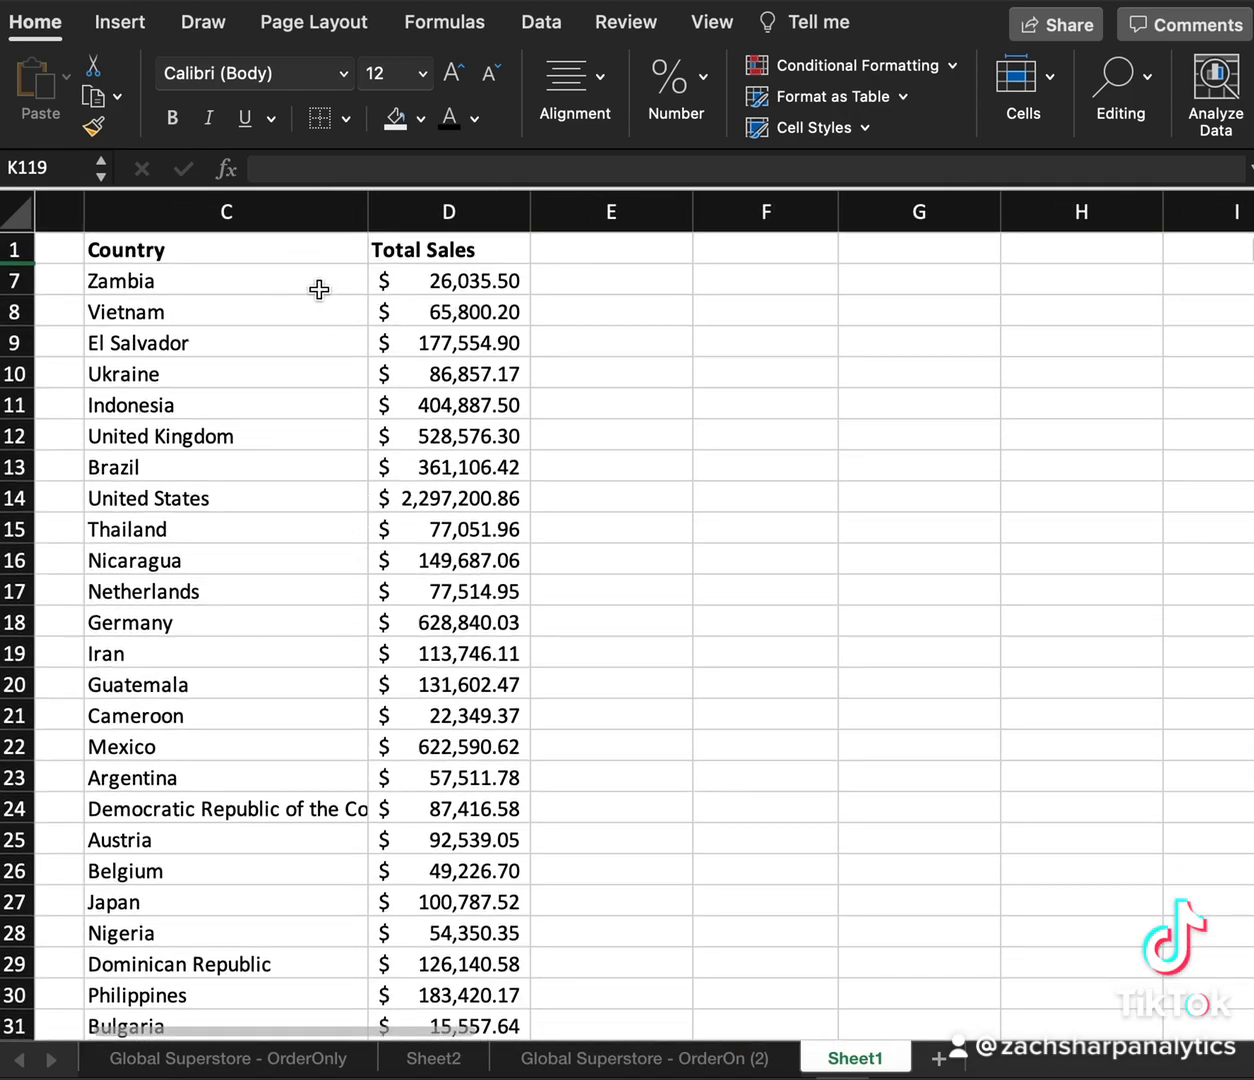
click(658, 322)
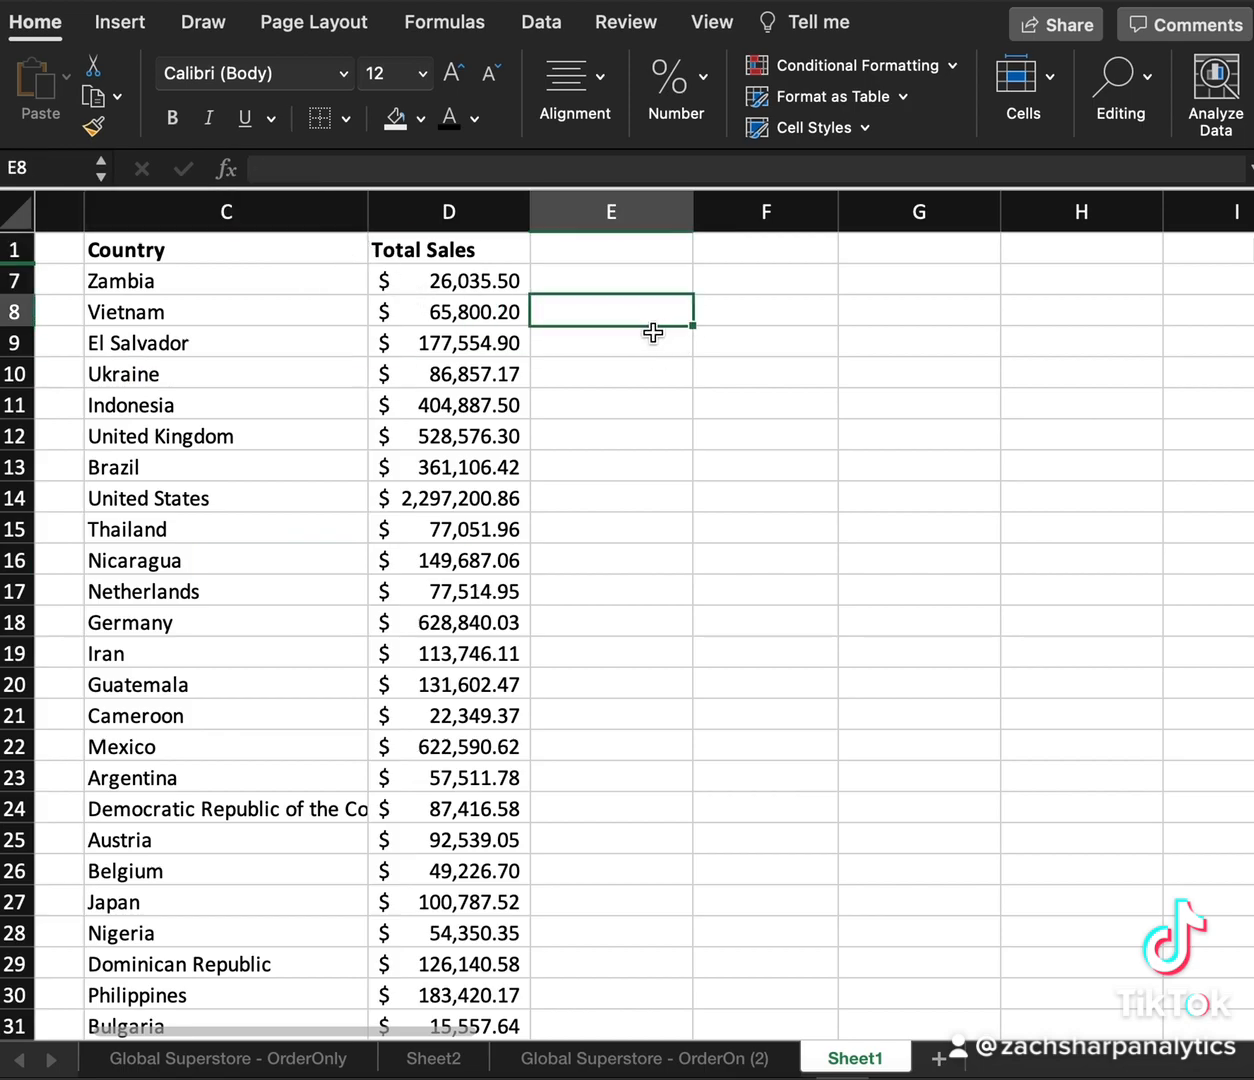
Step: Add filters to the Country and Total Sales headers and limit the Country column to names matching "unit"
click(329, 251)
key(shift+Right)
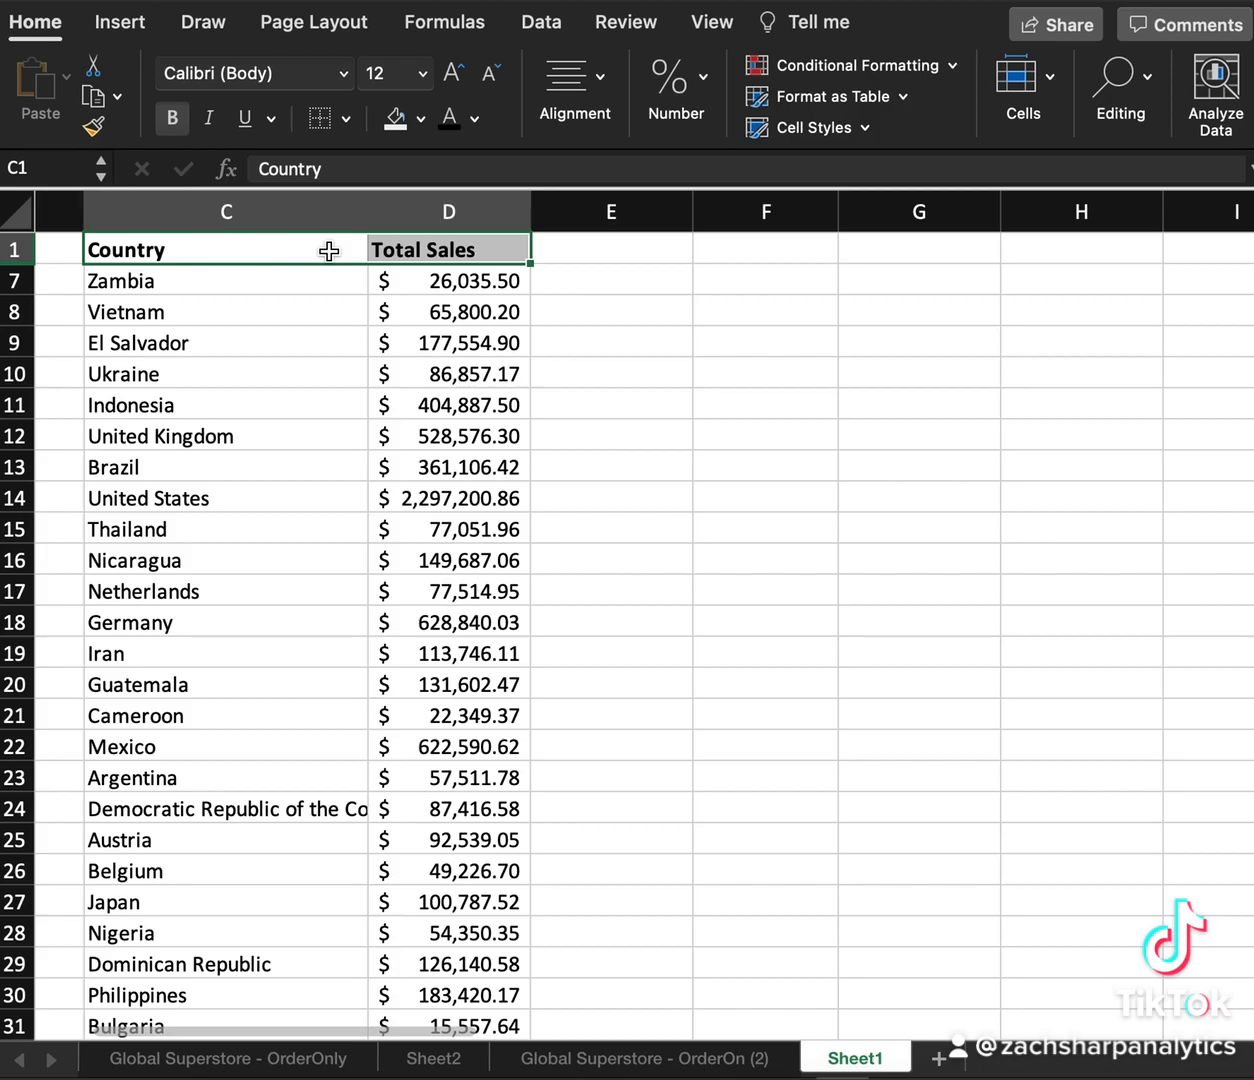
key(super+shift+f)
click(354, 251)
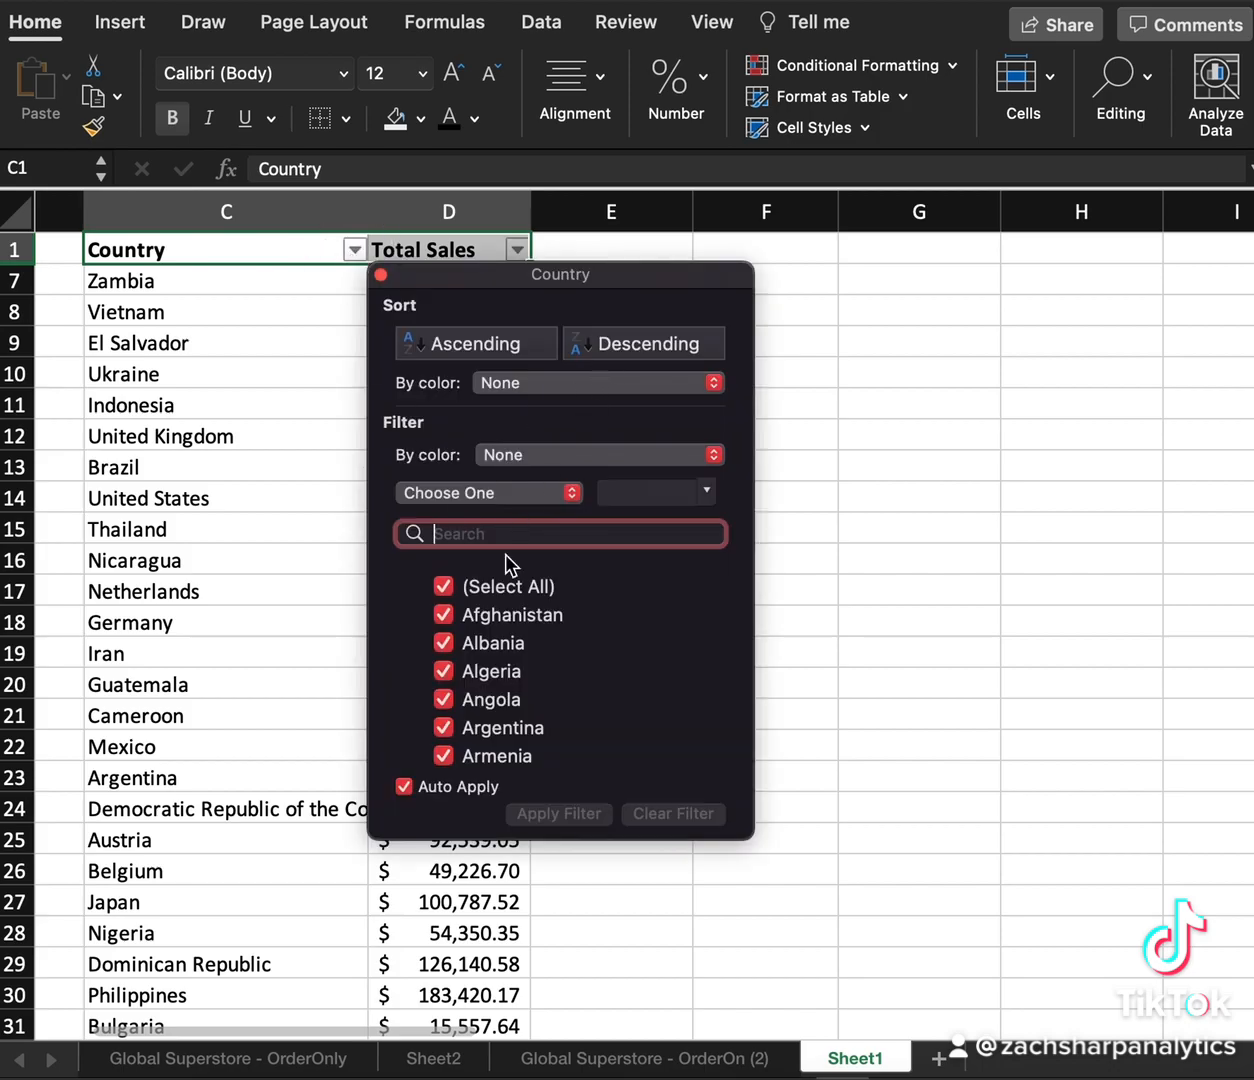
click(447, 590)
click(467, 533)
text(unit)
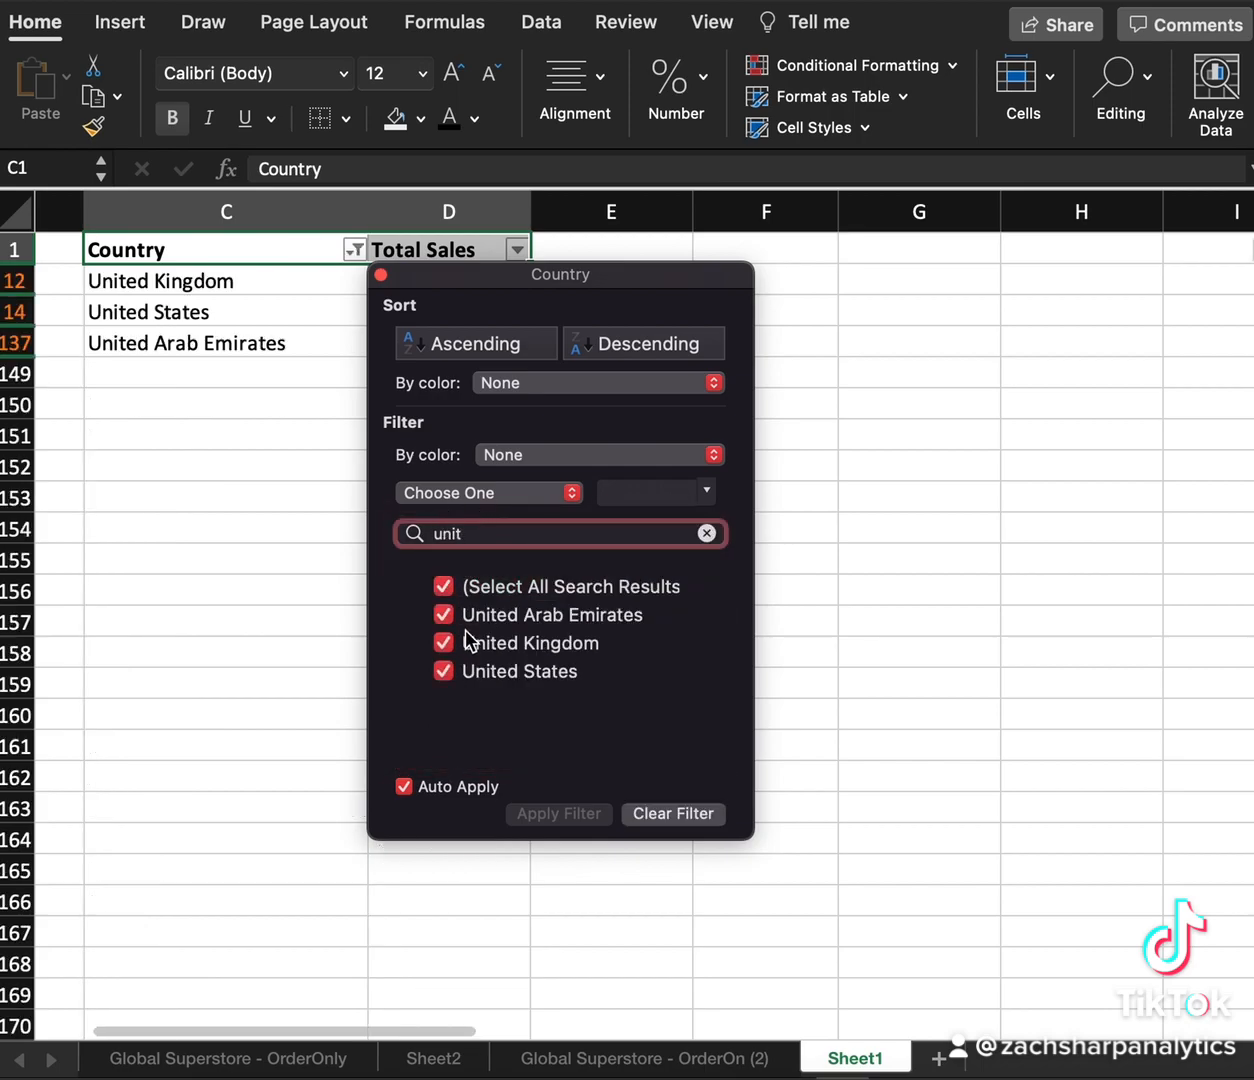
click(279, 584)
Step: Check the United States' total sales in the filtered country list
click(321, 319)
drag(321, 319, 420, 308)
click(655, 348)
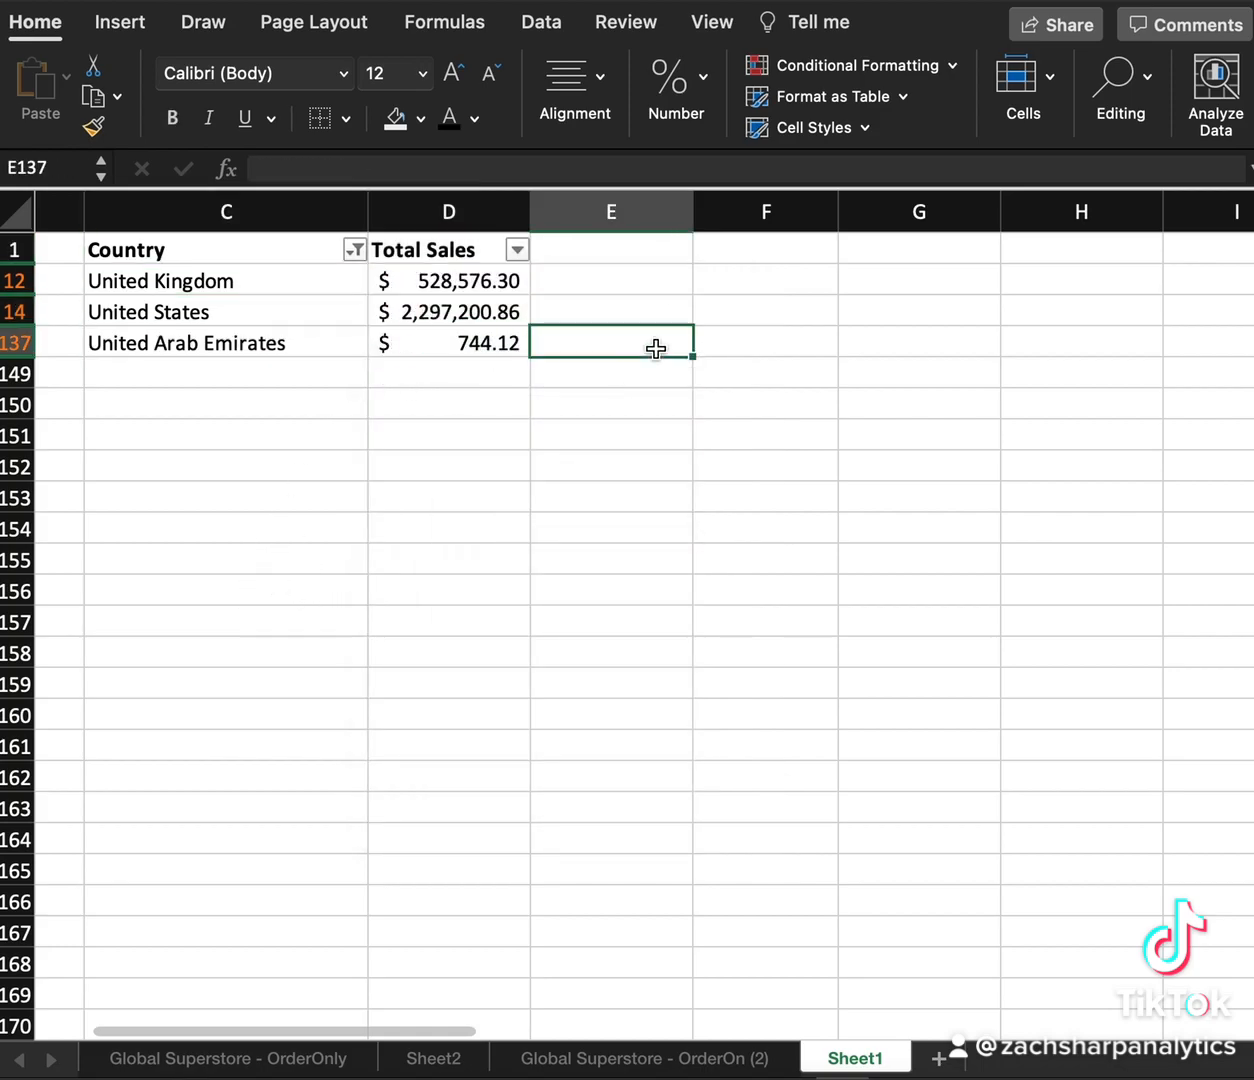
scroll(655, 348, down, 5)
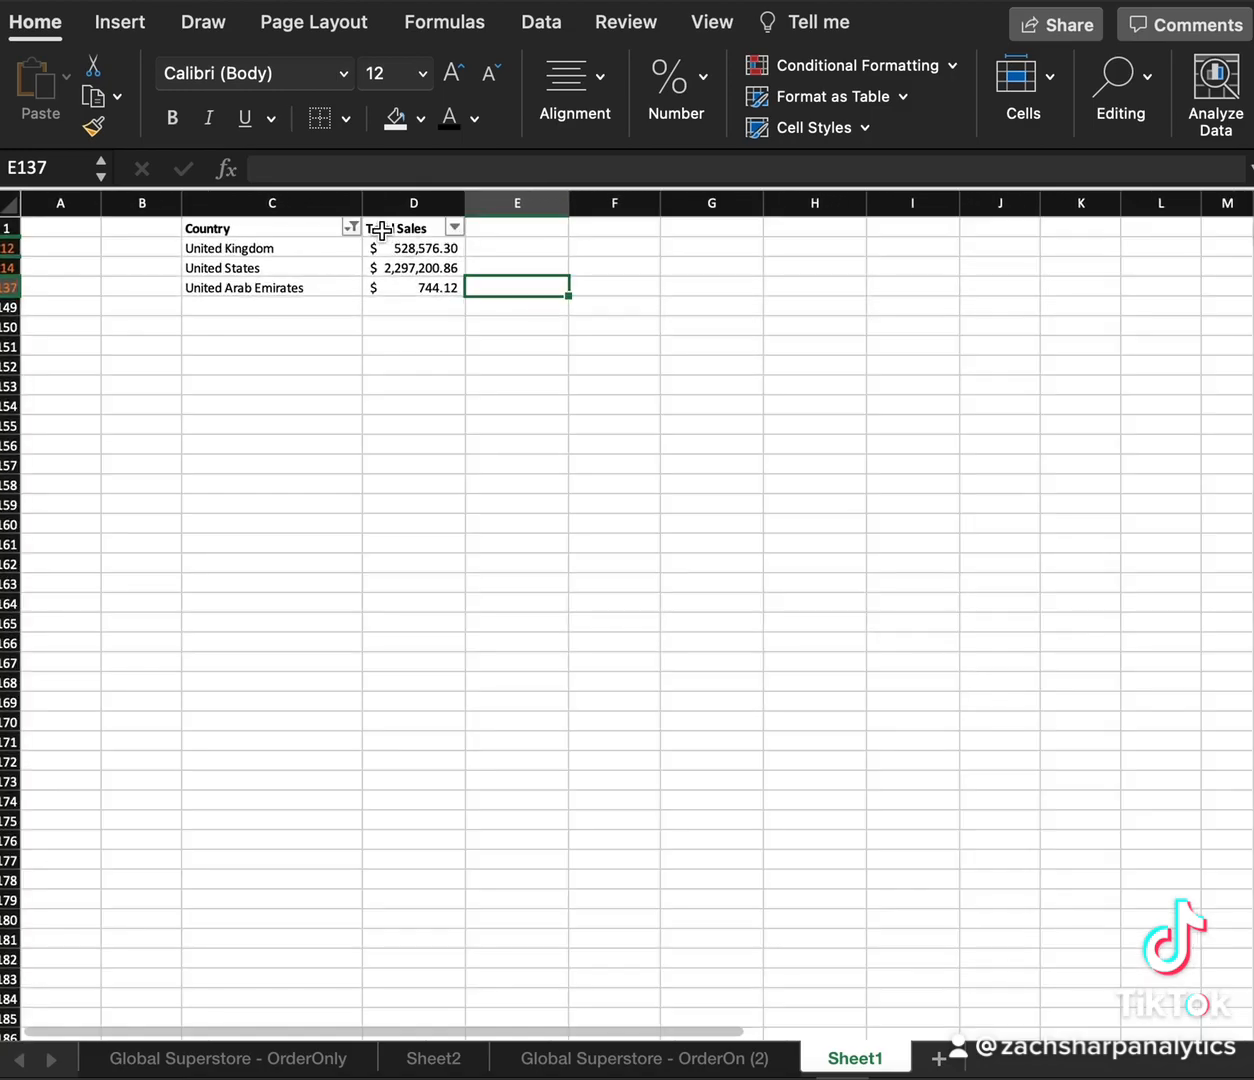
drag(350, 268, 380, 268)
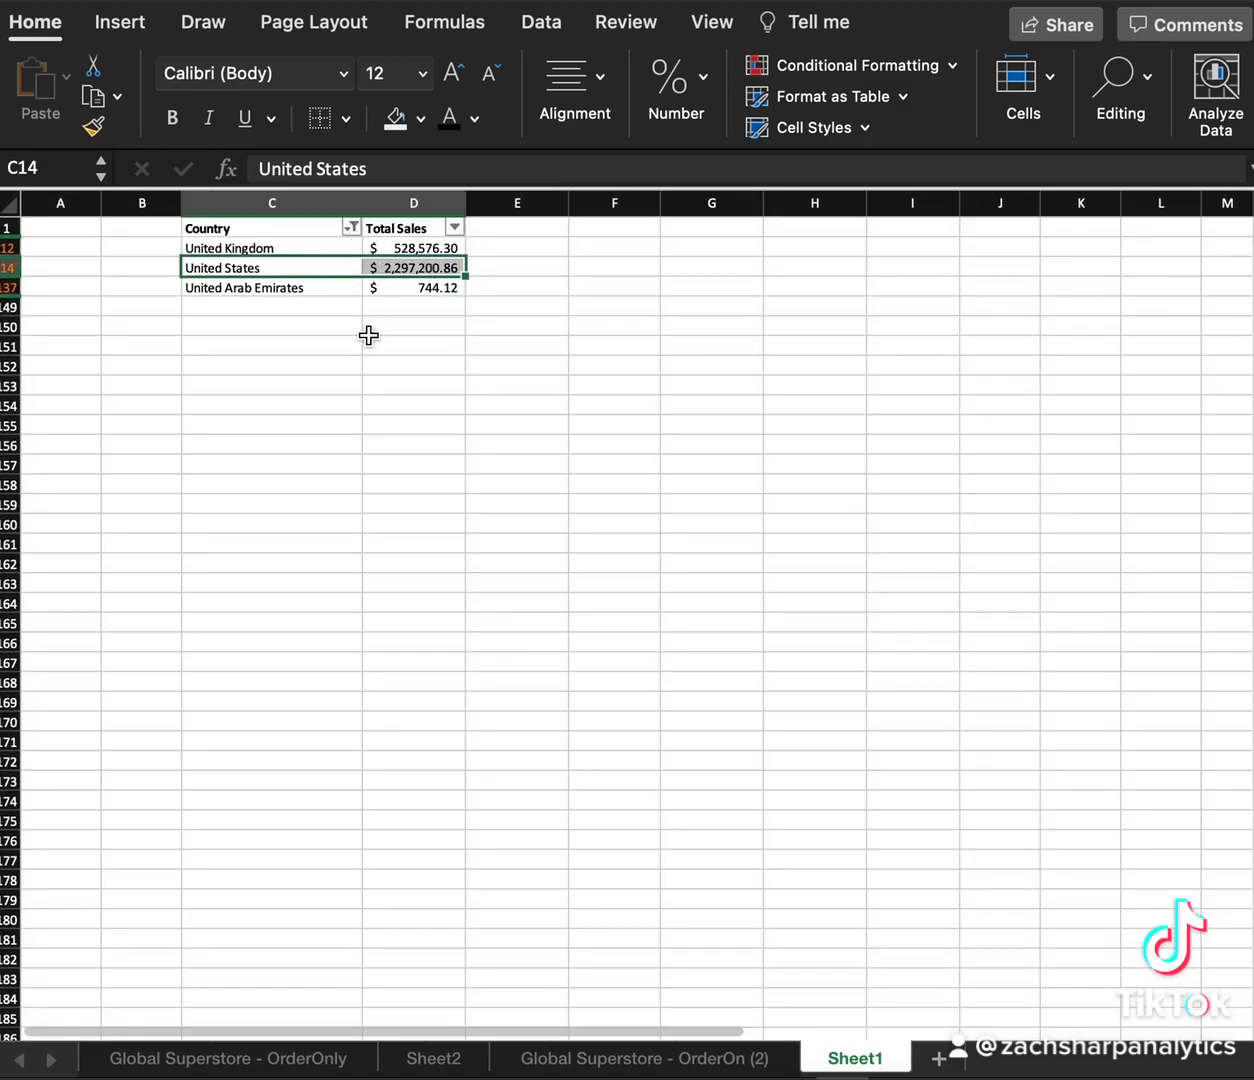
click(531, 28)
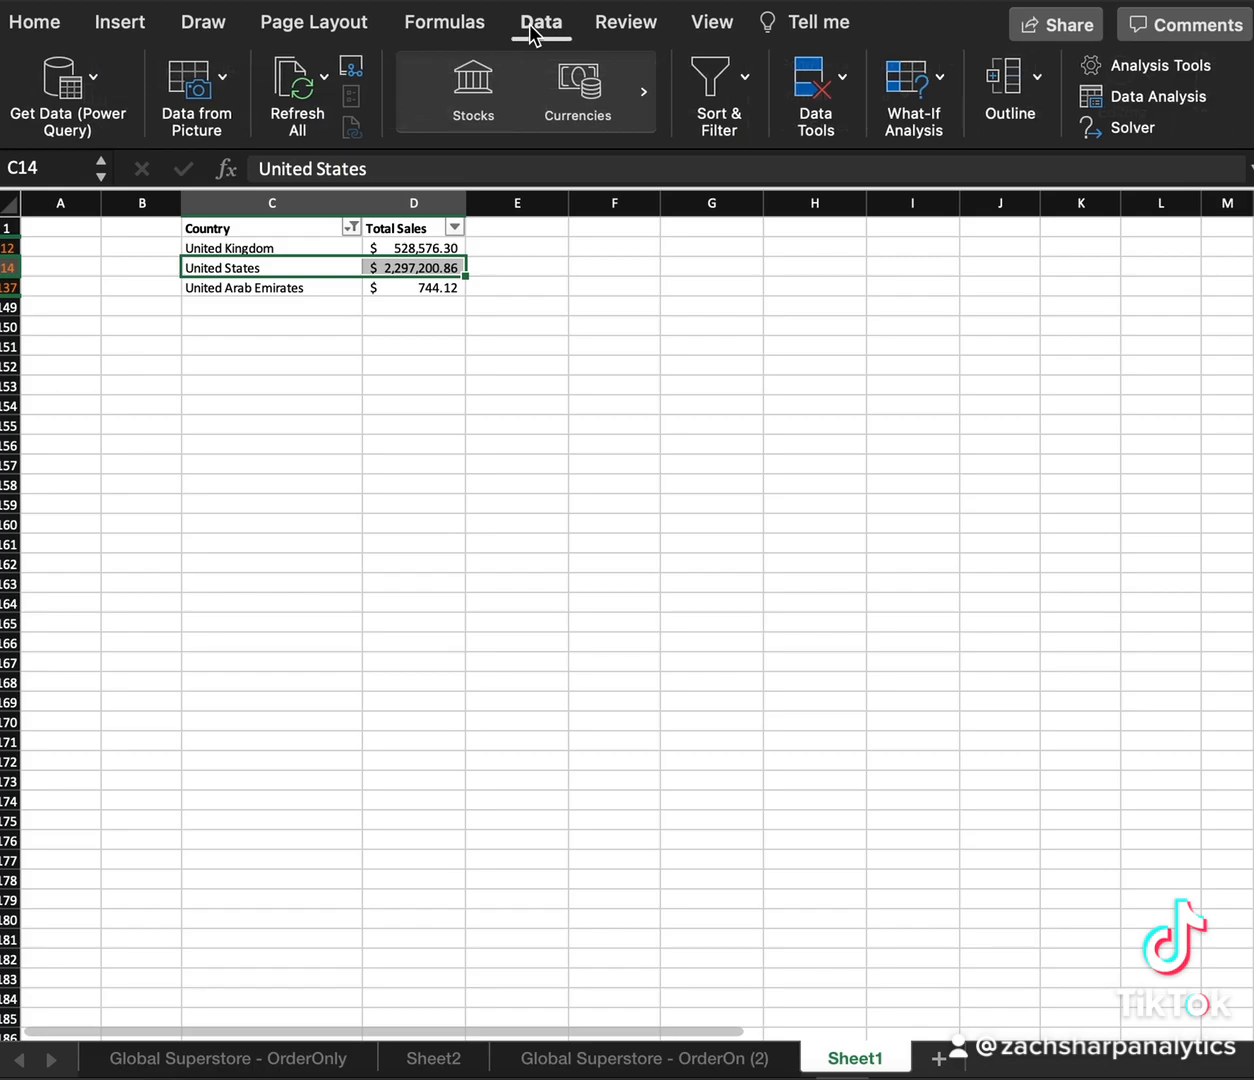
click(526, 272)
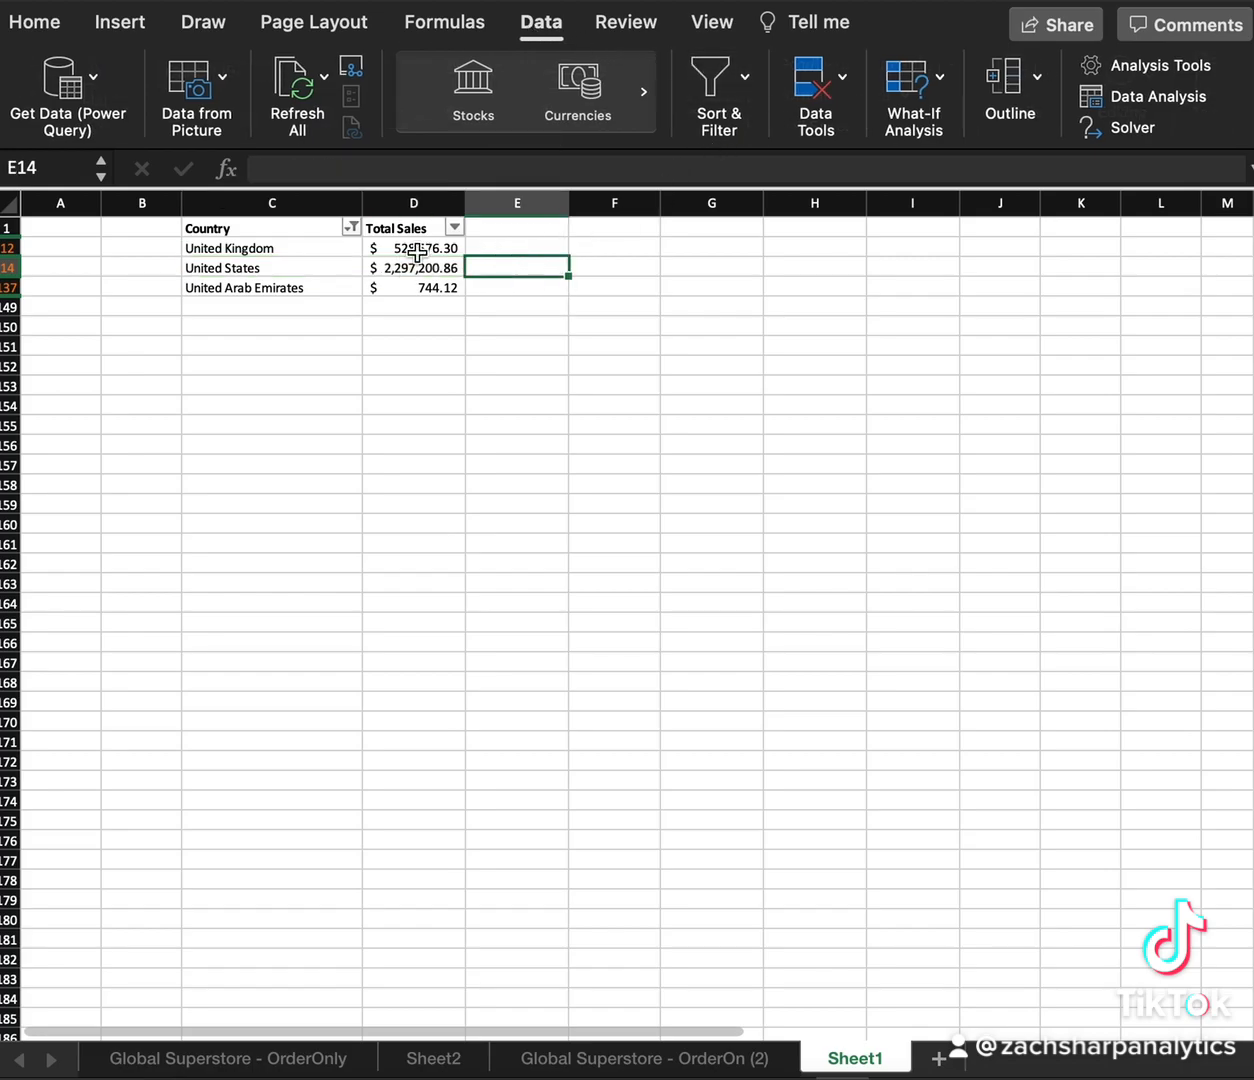
Step: Select all countries in the Country filter to show the complete list again
click(340, 228)
click(352, 228)
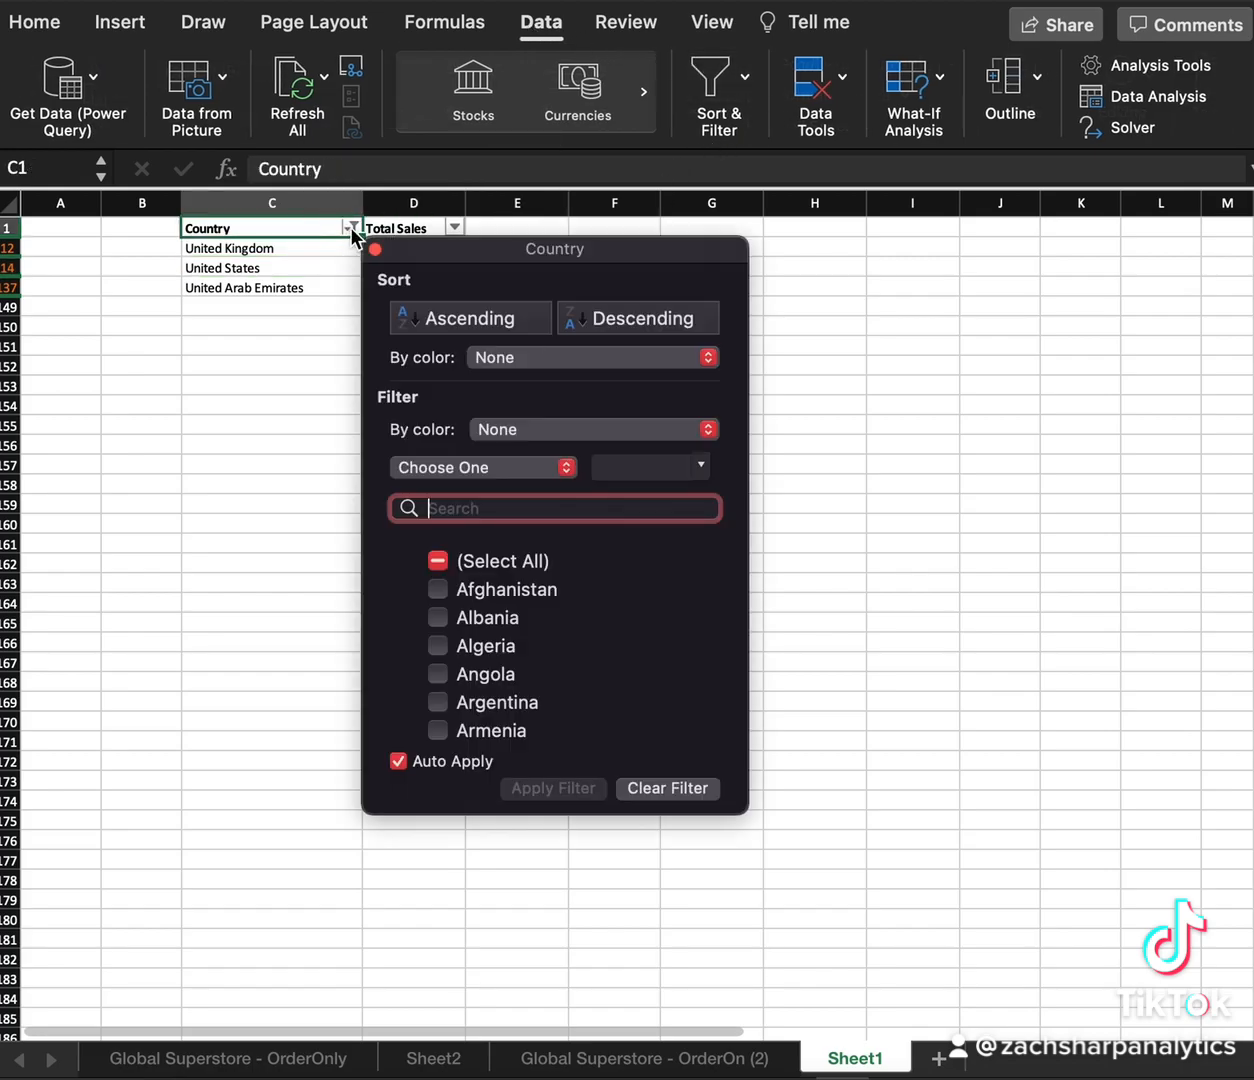
click(438, 562)
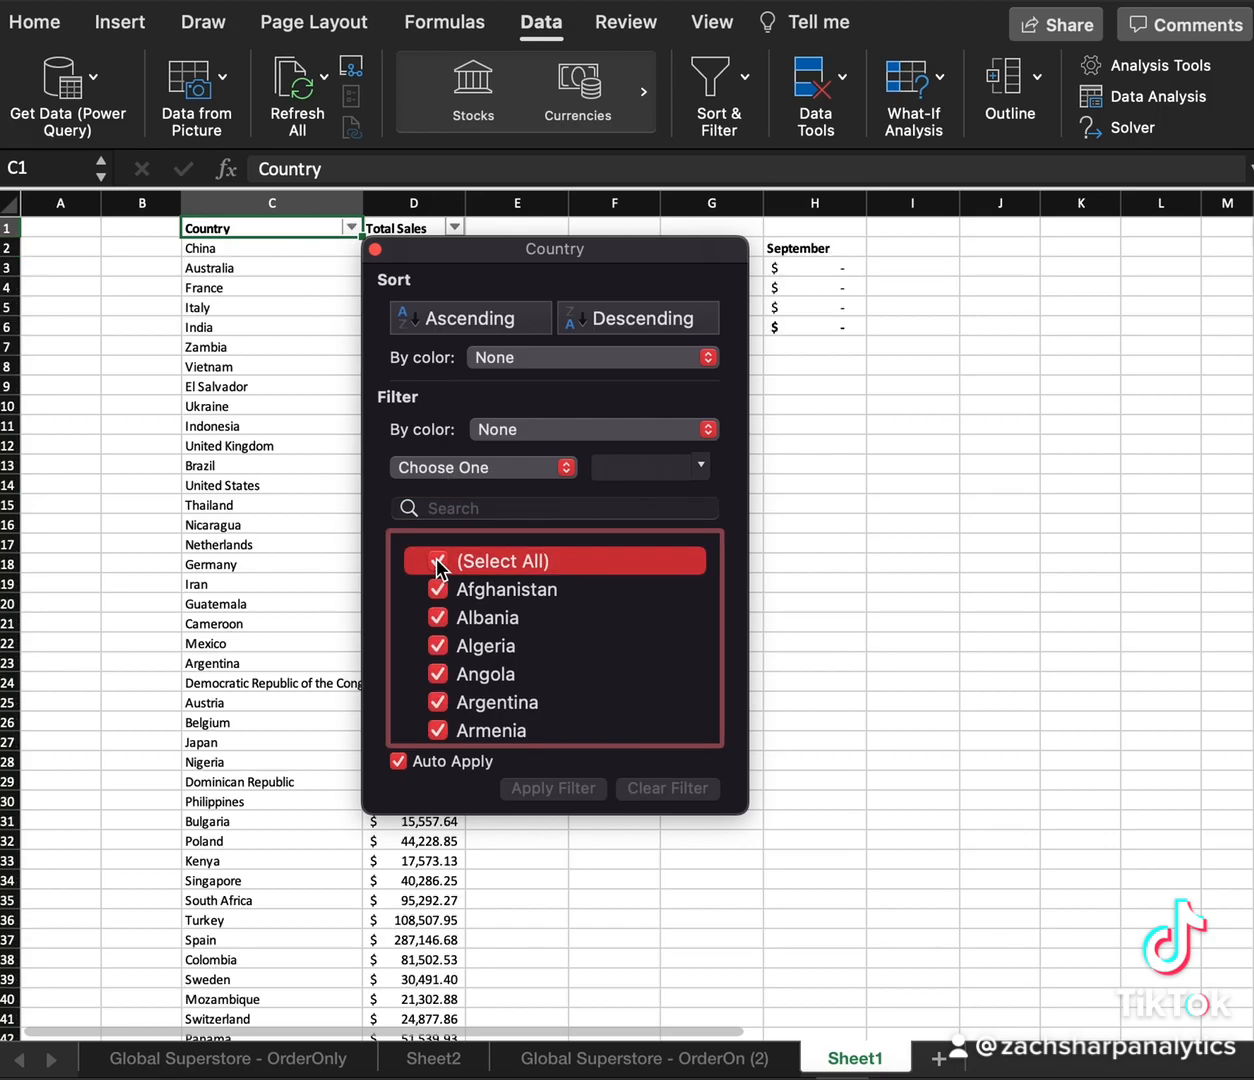
click(908, 498)
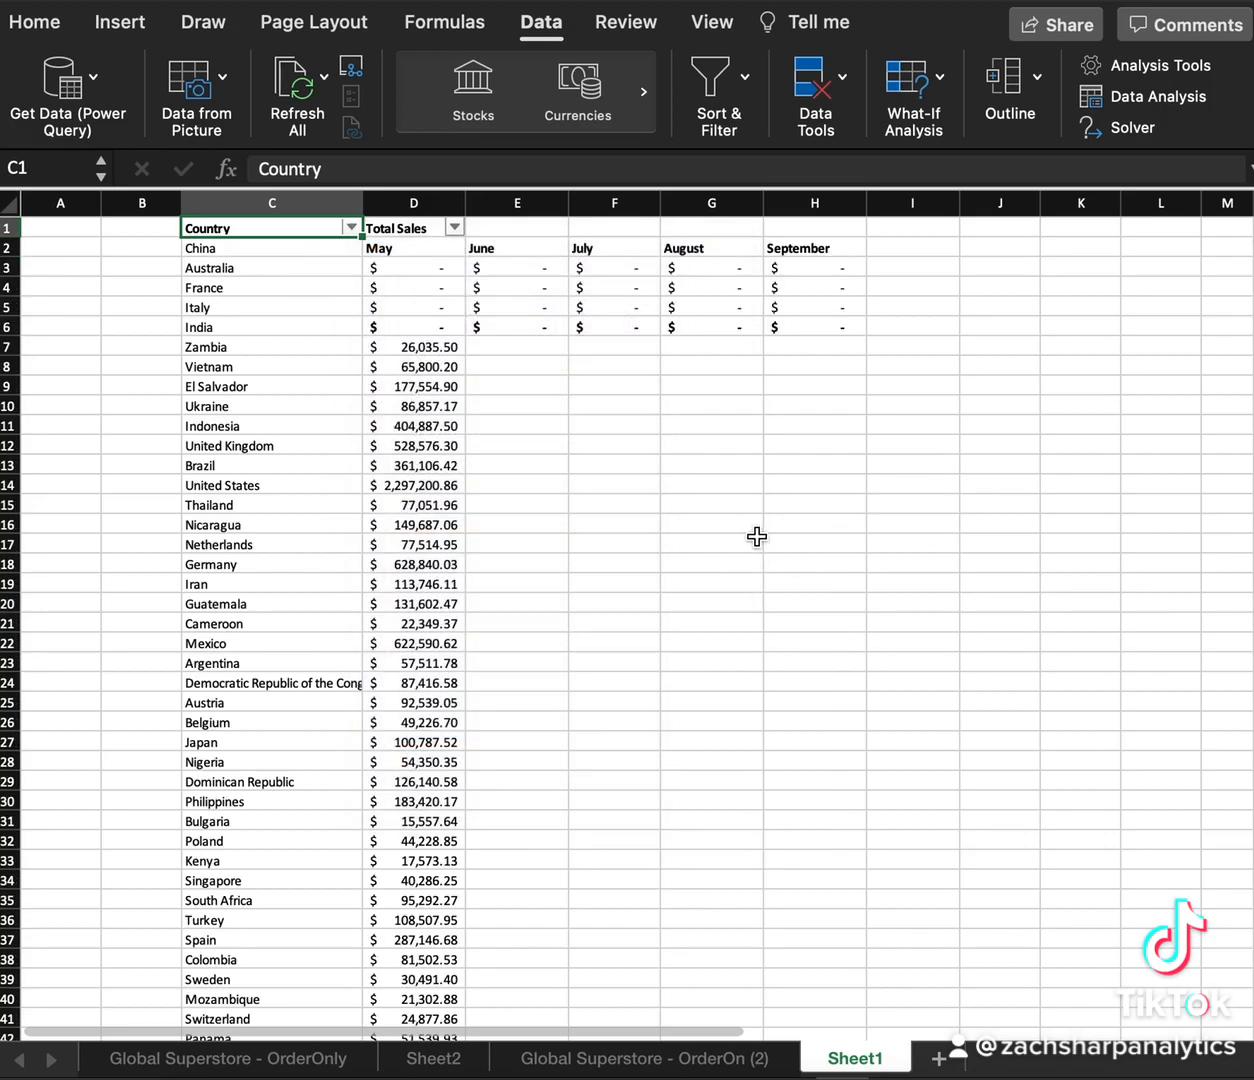
Step: Examine the Sales by Country map up close, including the data point for the United States
scroll(757, 537, down, 20)
scroll(757, 537, down, 7)
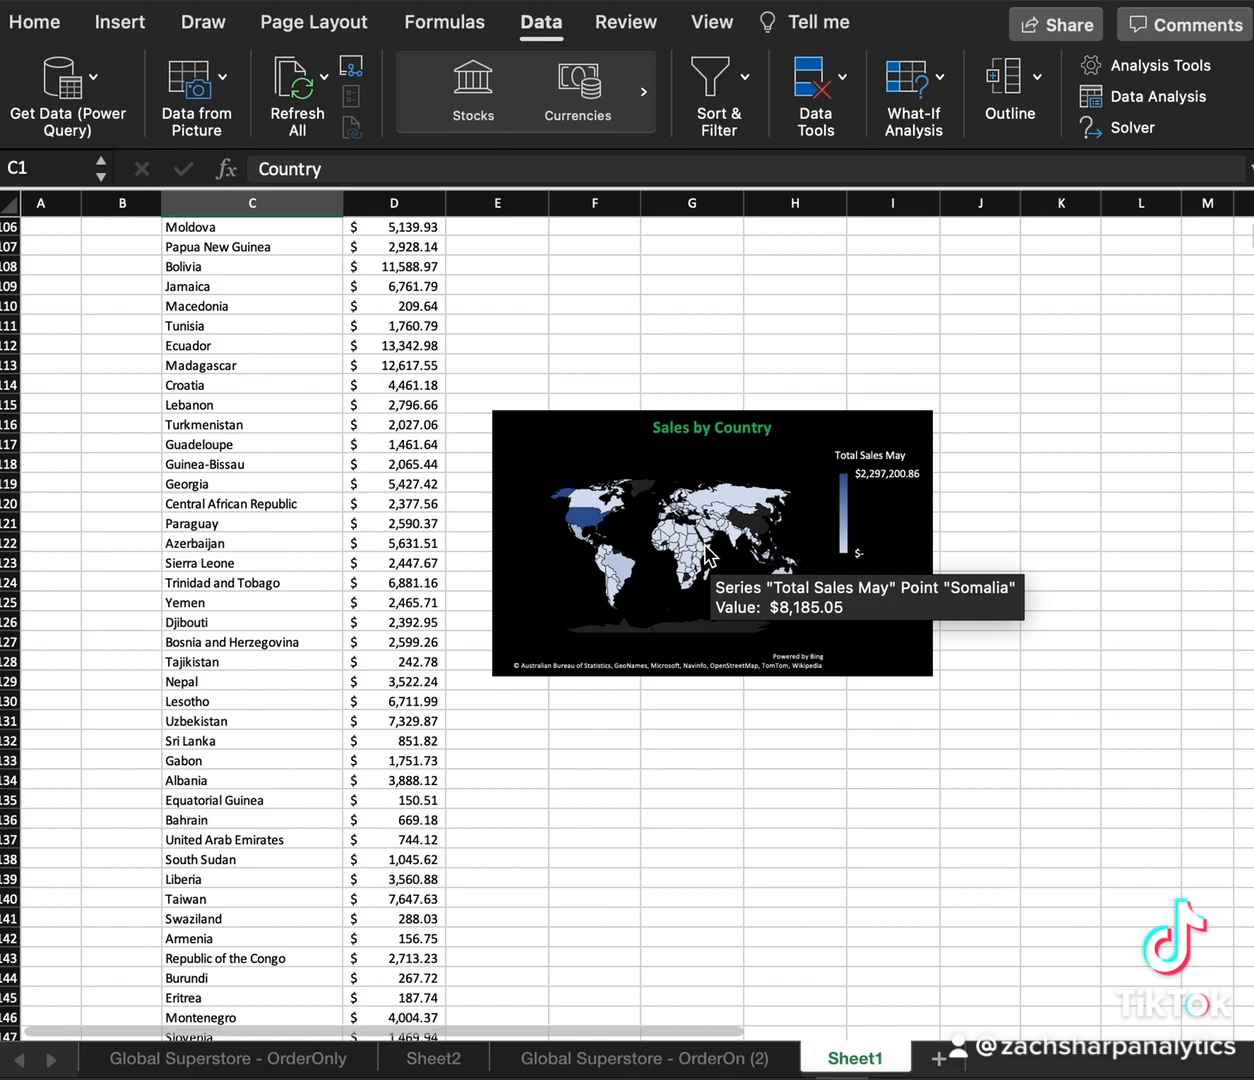
scroll(707, 548, up, 10)
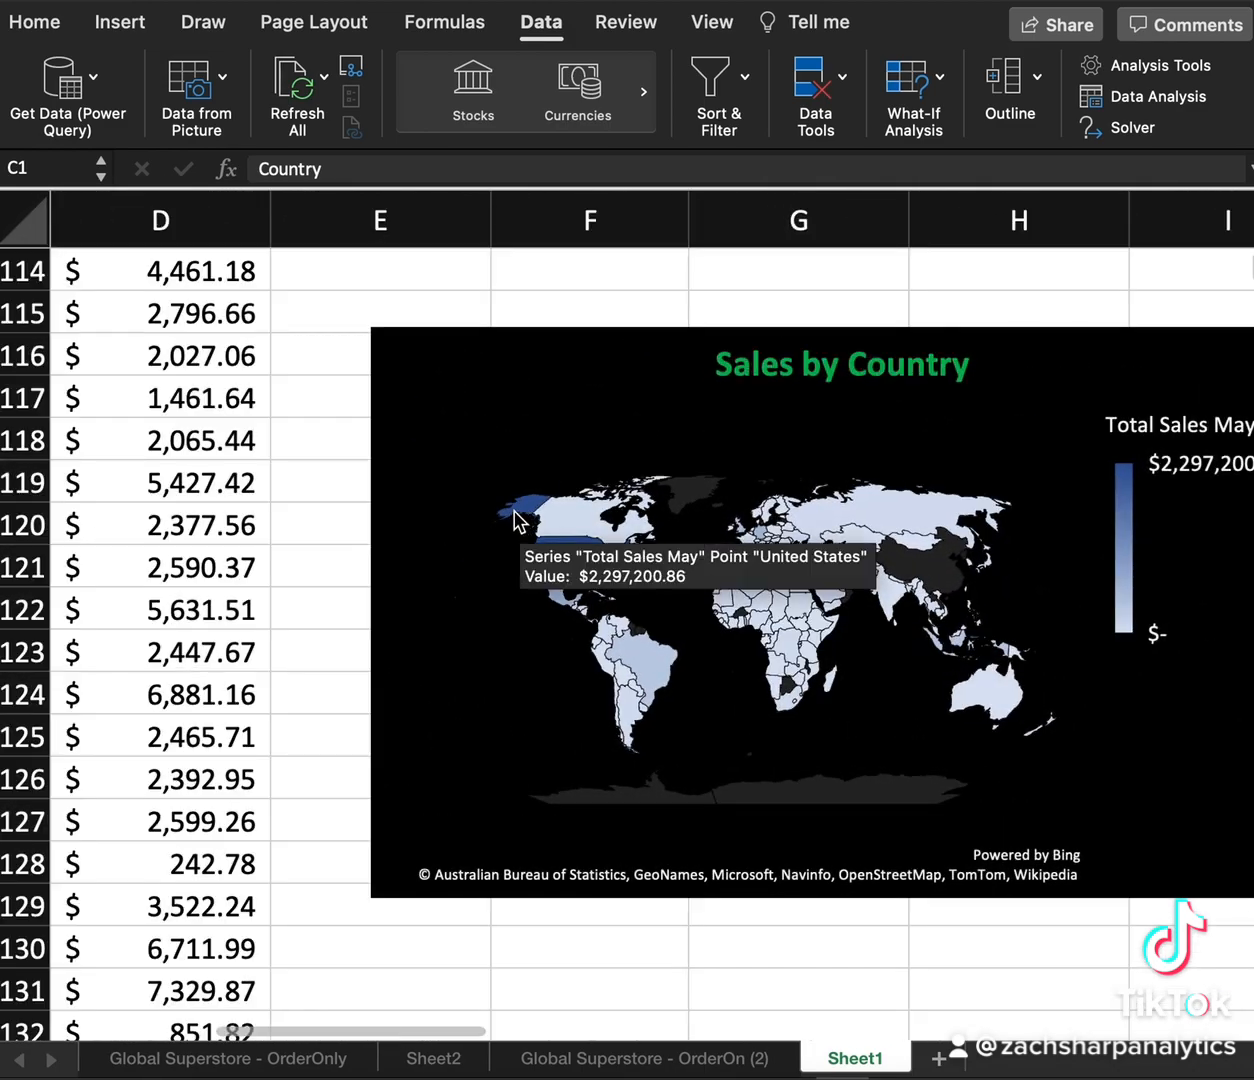